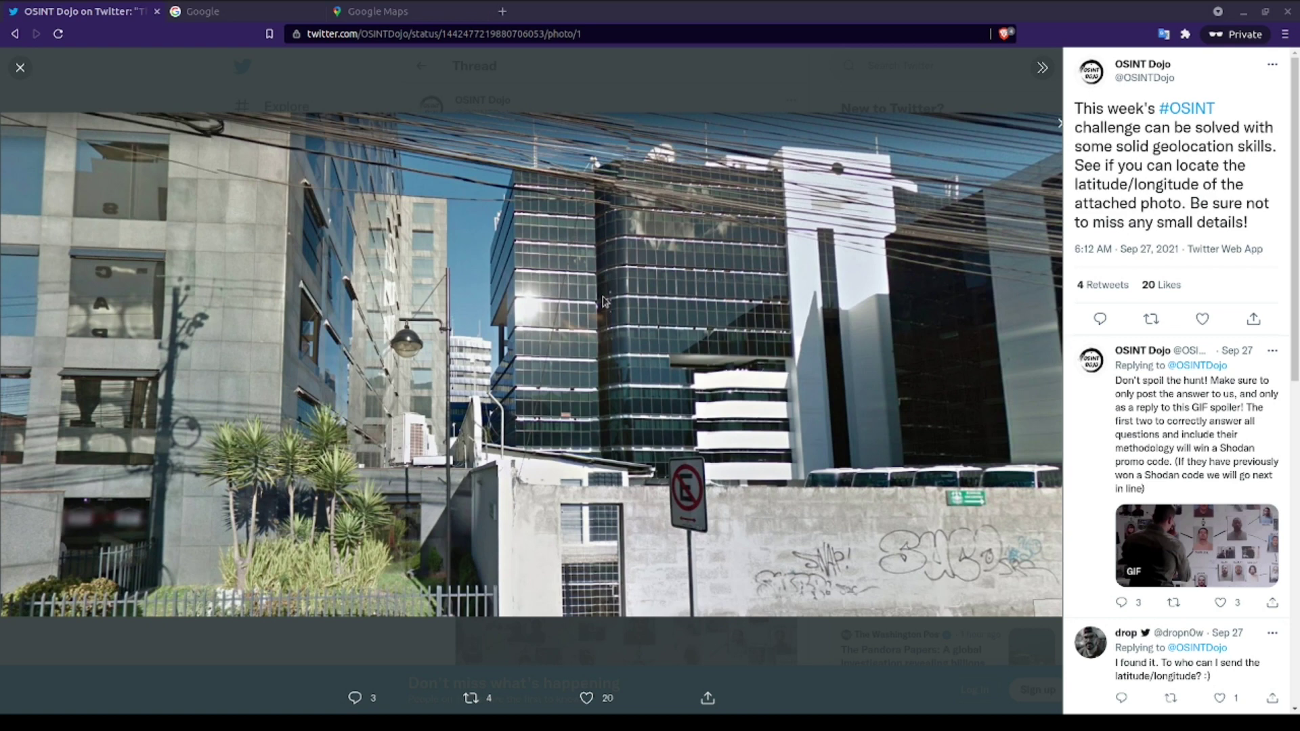
Step: Open the challenge photo alone in a new tab and zoom it to 110%
right_click(604, 301)
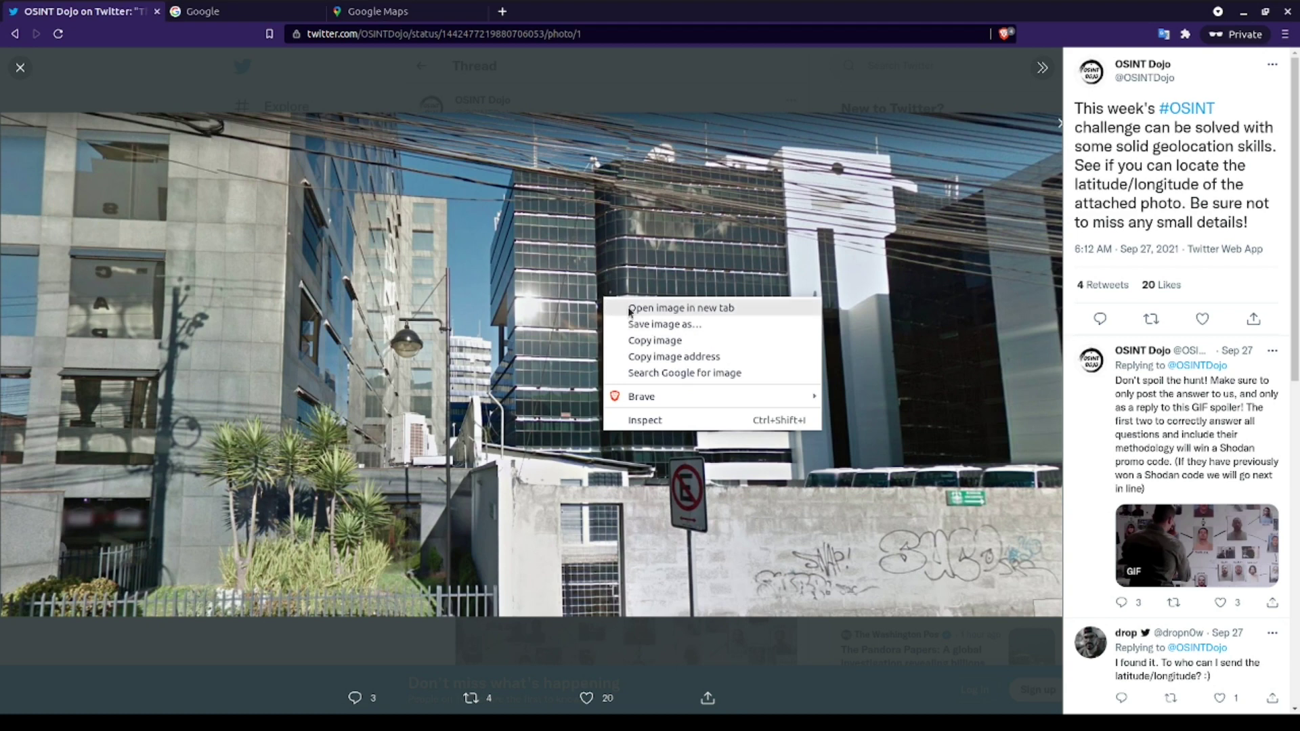
left_click(629, 308)
left_click(285, 18)
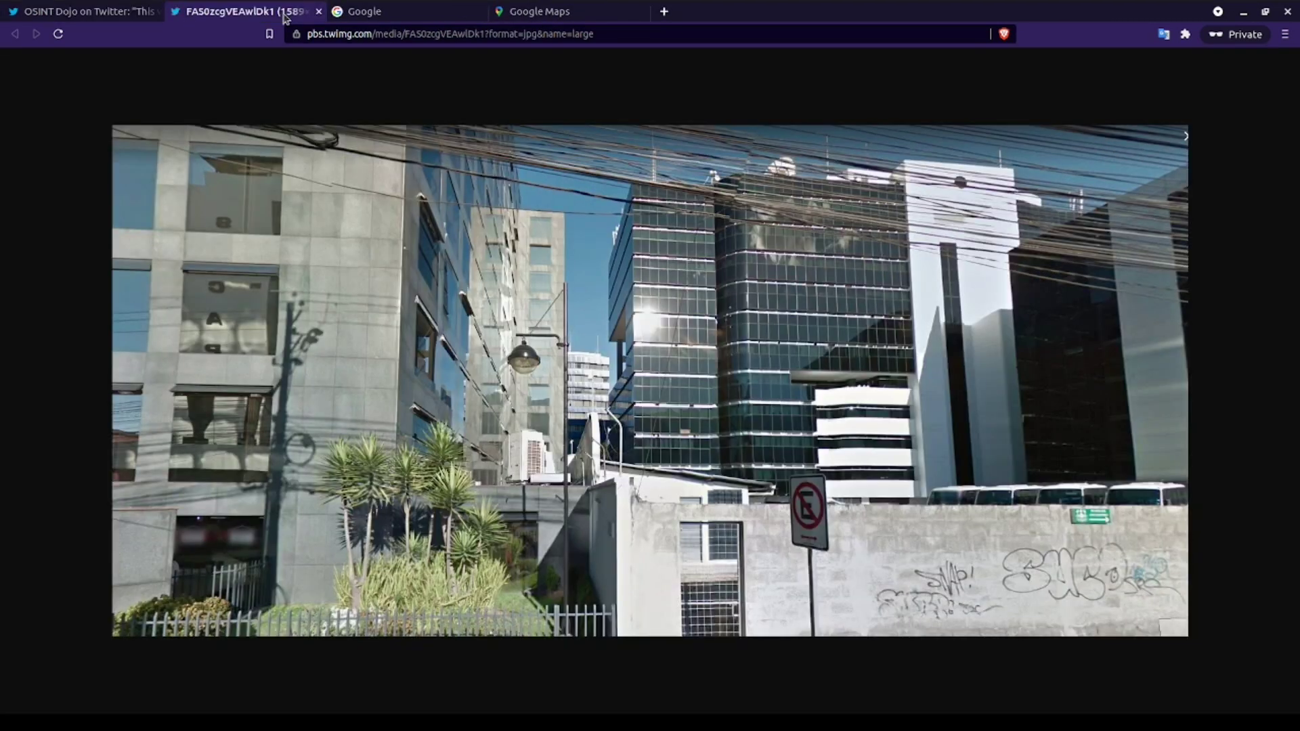
left_click(132, 17)
left_click(249, 14)
key("ctrl+plus")
key("ctrl+plus")
key("ctrl+plus")
key("ctrl+0")
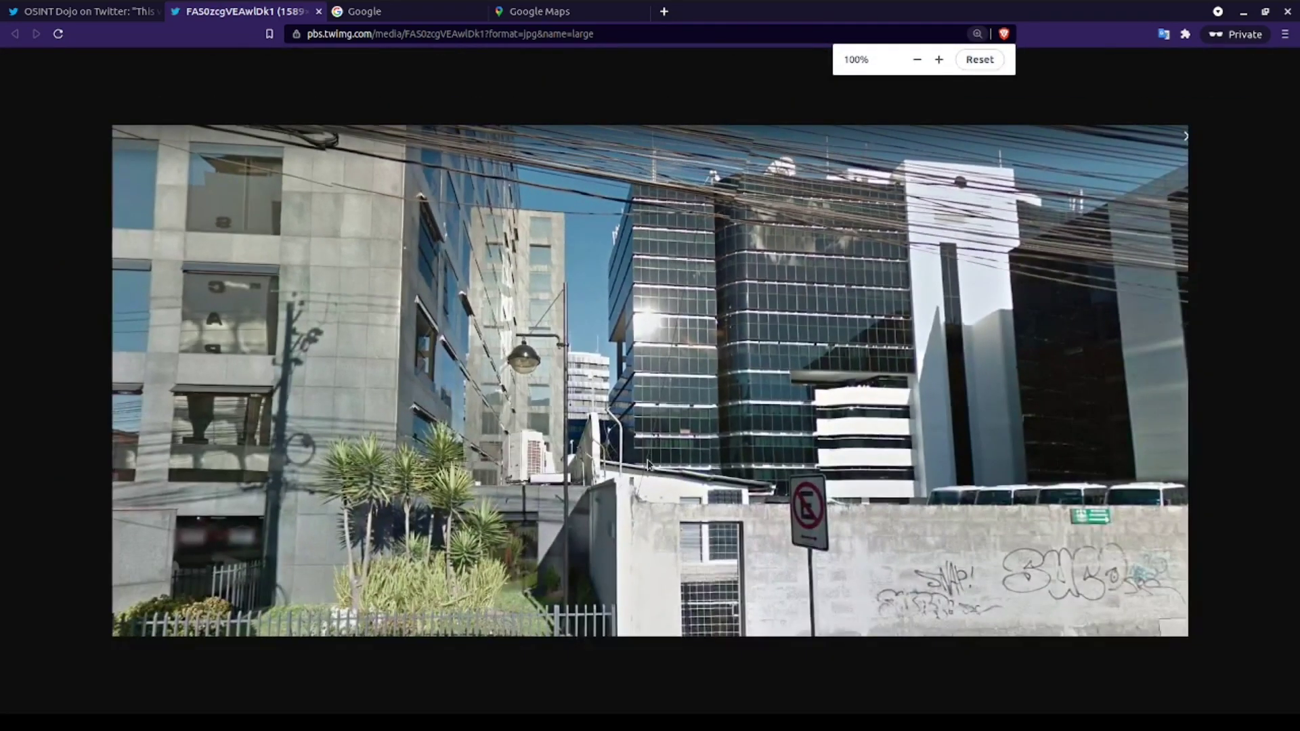
key("ctrl+plus")
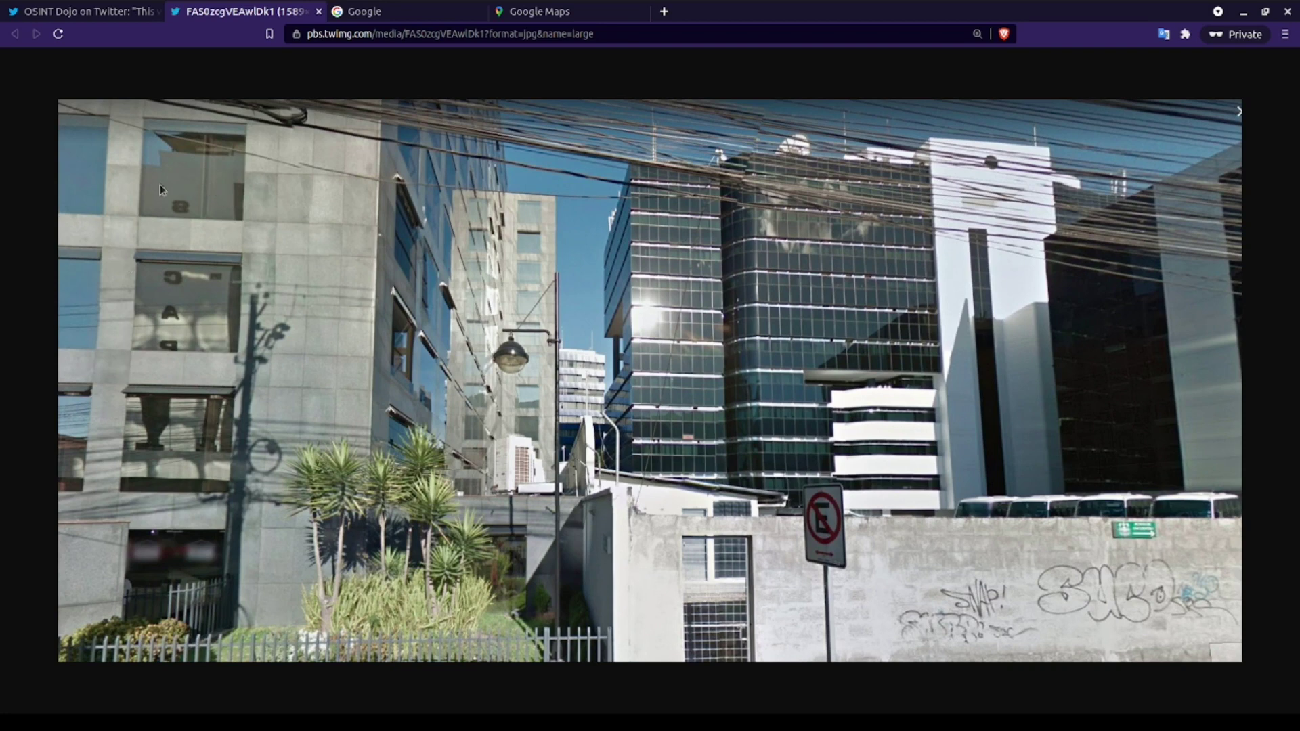
Step: Search Google for 'street sign e with line through it'
left_click(400, 15)
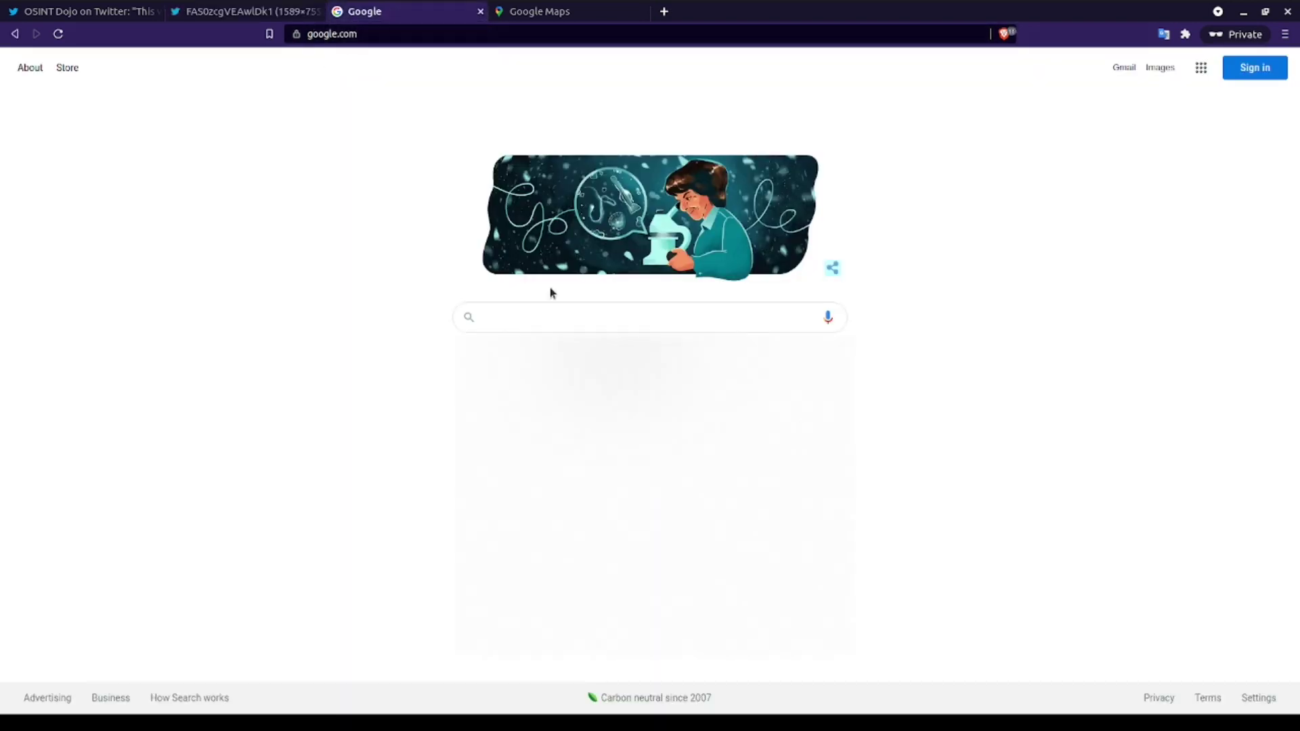
left_click(542, 321)
type("street")
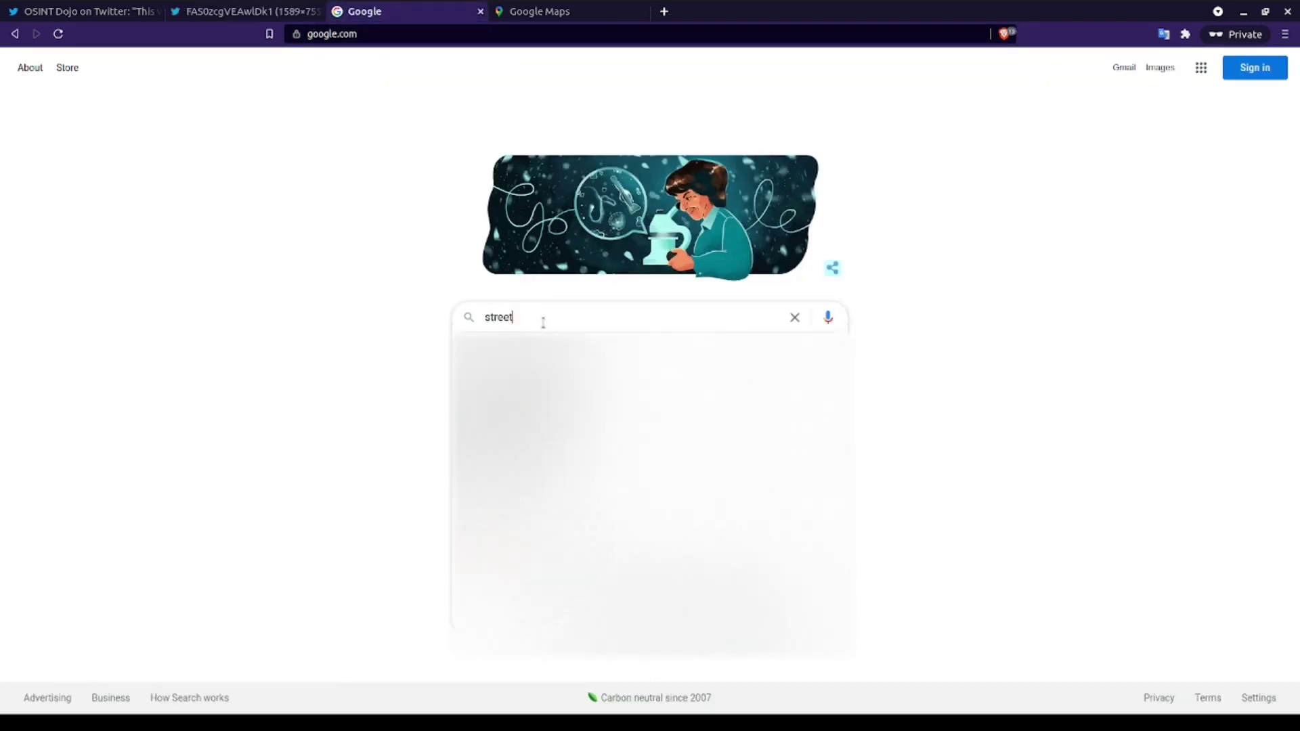
type(" sign e with line through it")
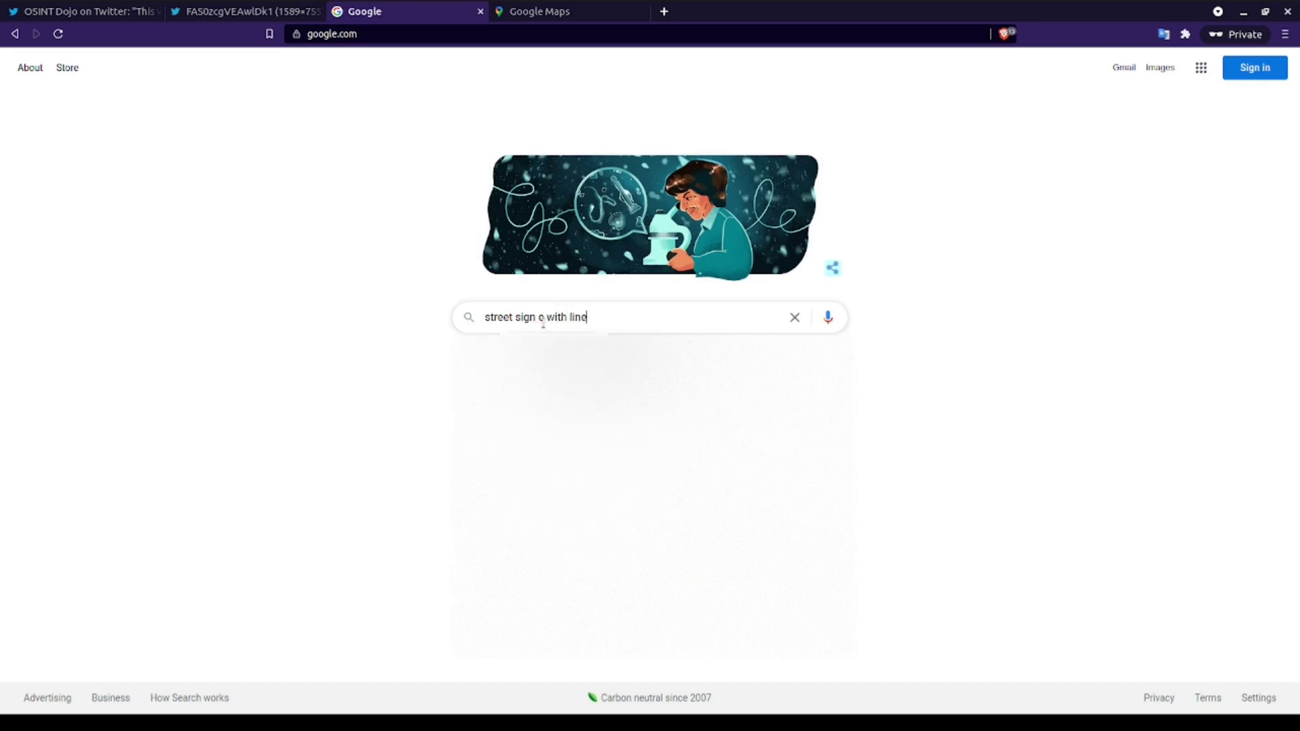
key("Return")
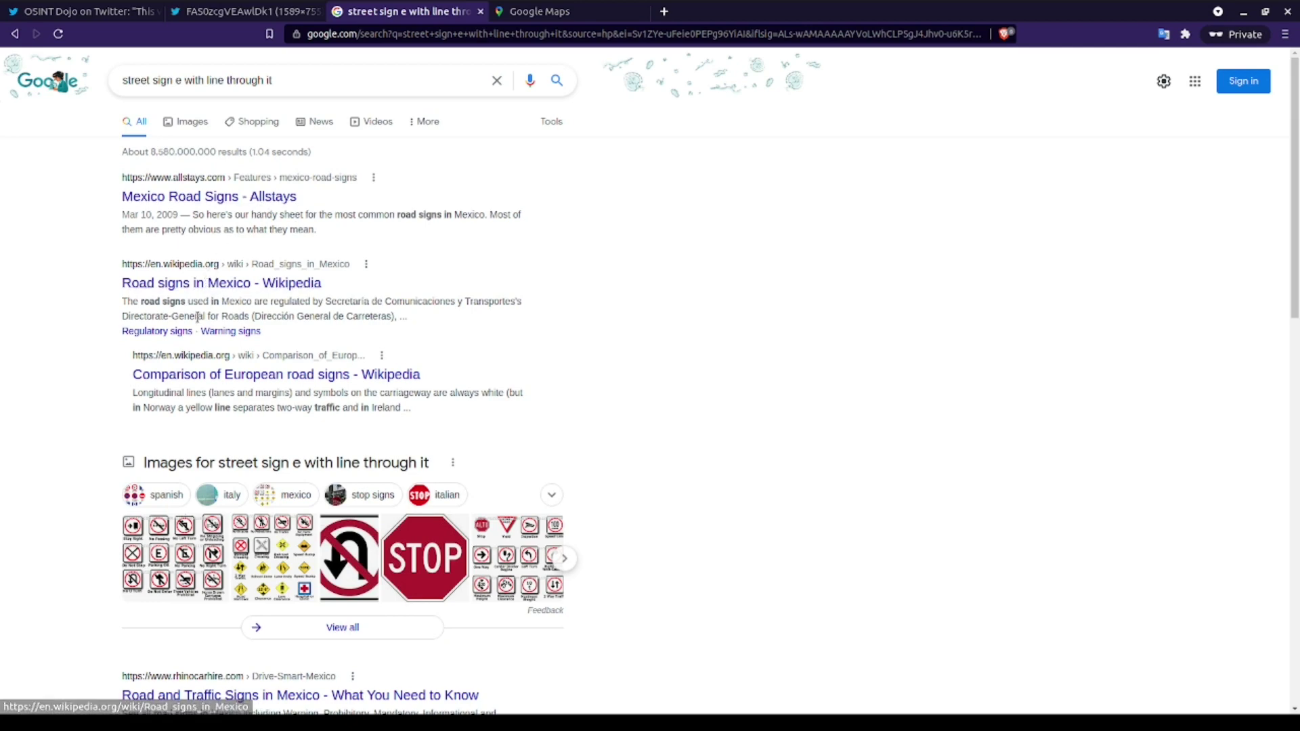
Step: Find No parking in the Wikipedia Road signs in Mexico article, then return to the photo
left_click(174, 291)
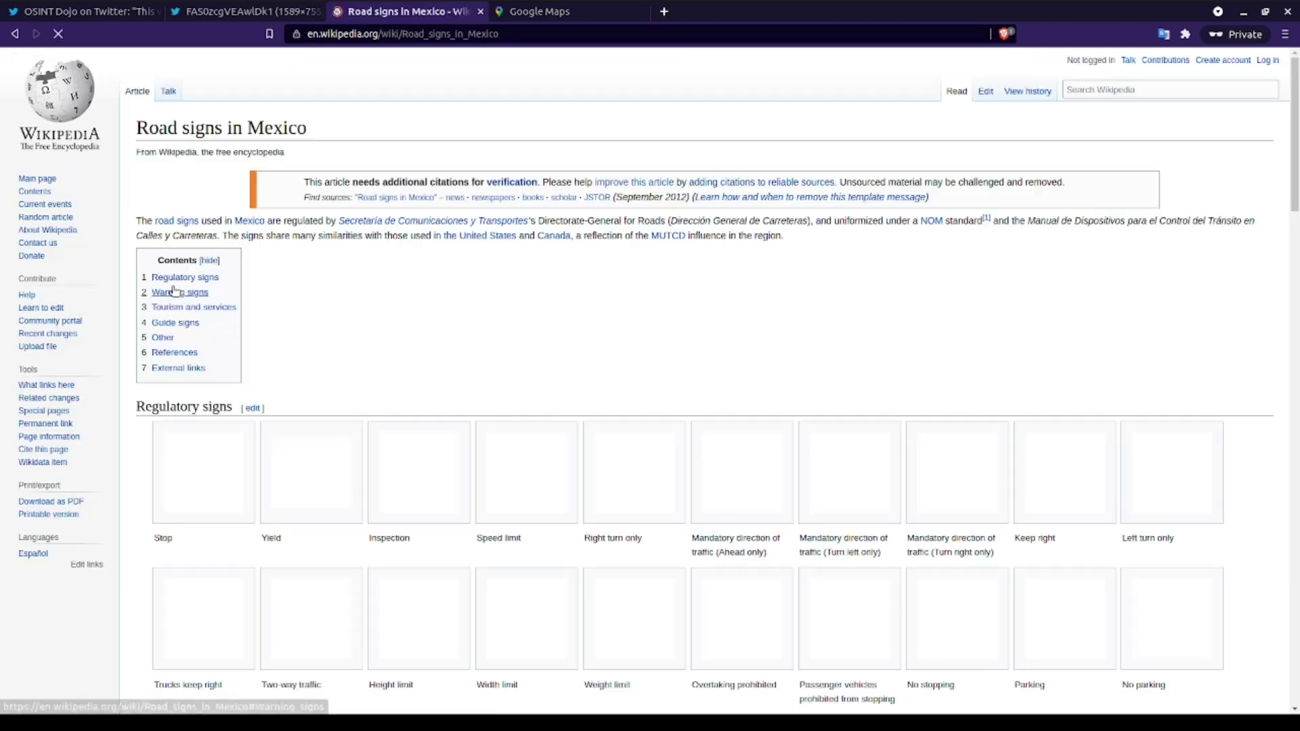
scroll(777, 343, "down", 1)
scroll(777, 344, "down", 3)
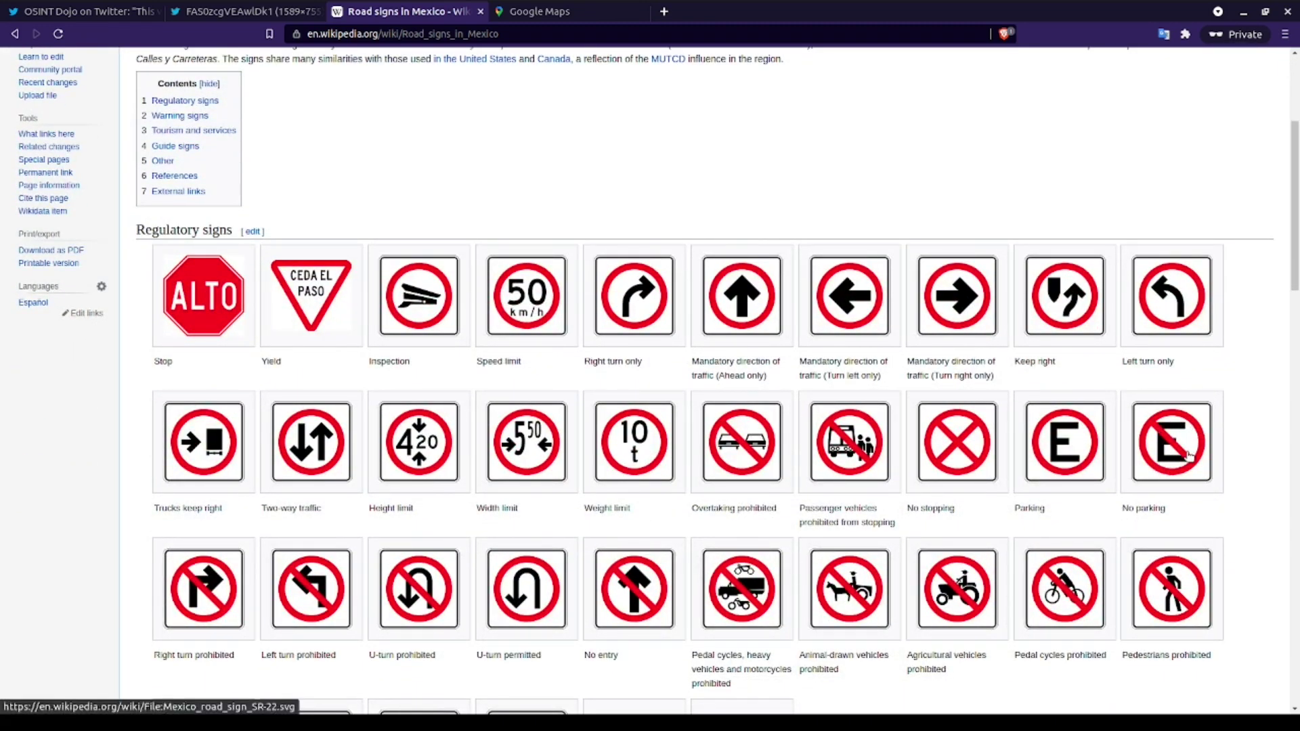
left_click(206, 19)
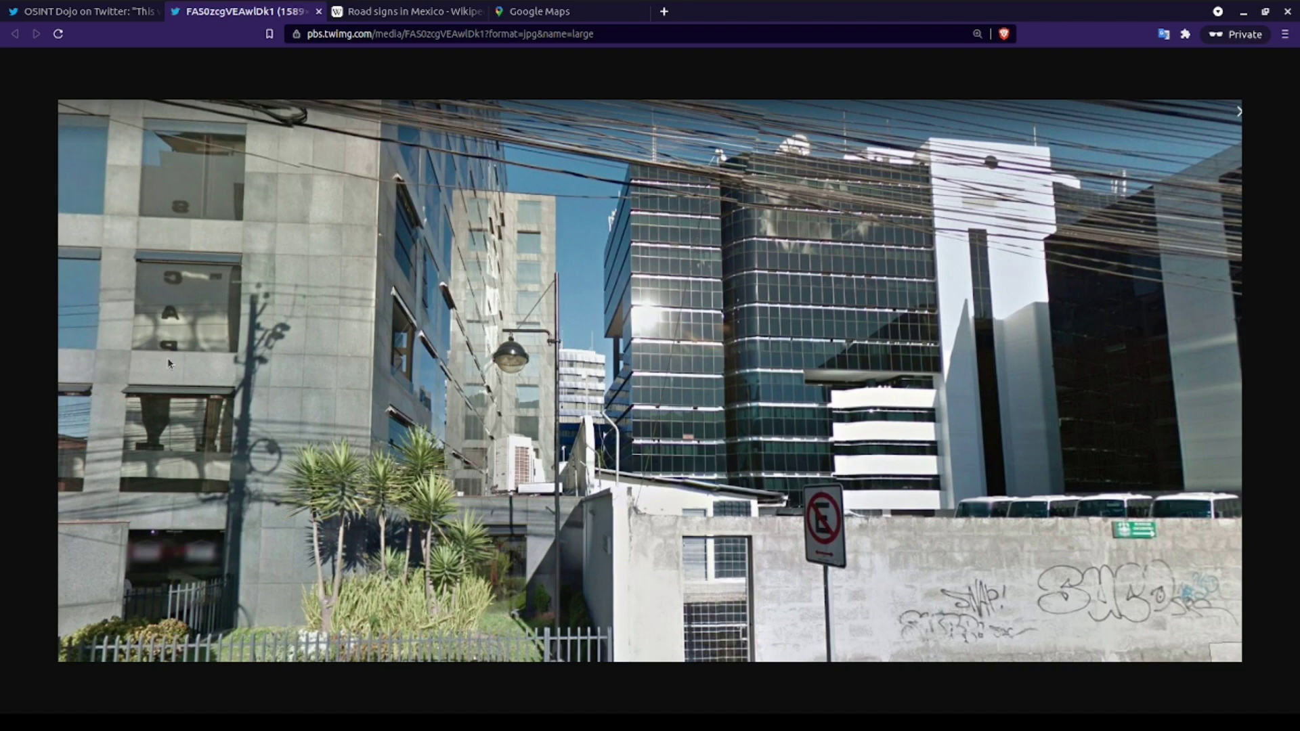
Step: Magnify the photo to read the reflected window lettering, zoom back out, and go to Google Maps
key("ctrl+plus")
key("ctrl+plus")
key("ctrl+plus")
key("ctrl+plus")
key("ctrl+plus")
key("ctrl+plus")
key("ctrl+plus")
key("ctrl+plus")
scroll(444, 450, "down", 10)
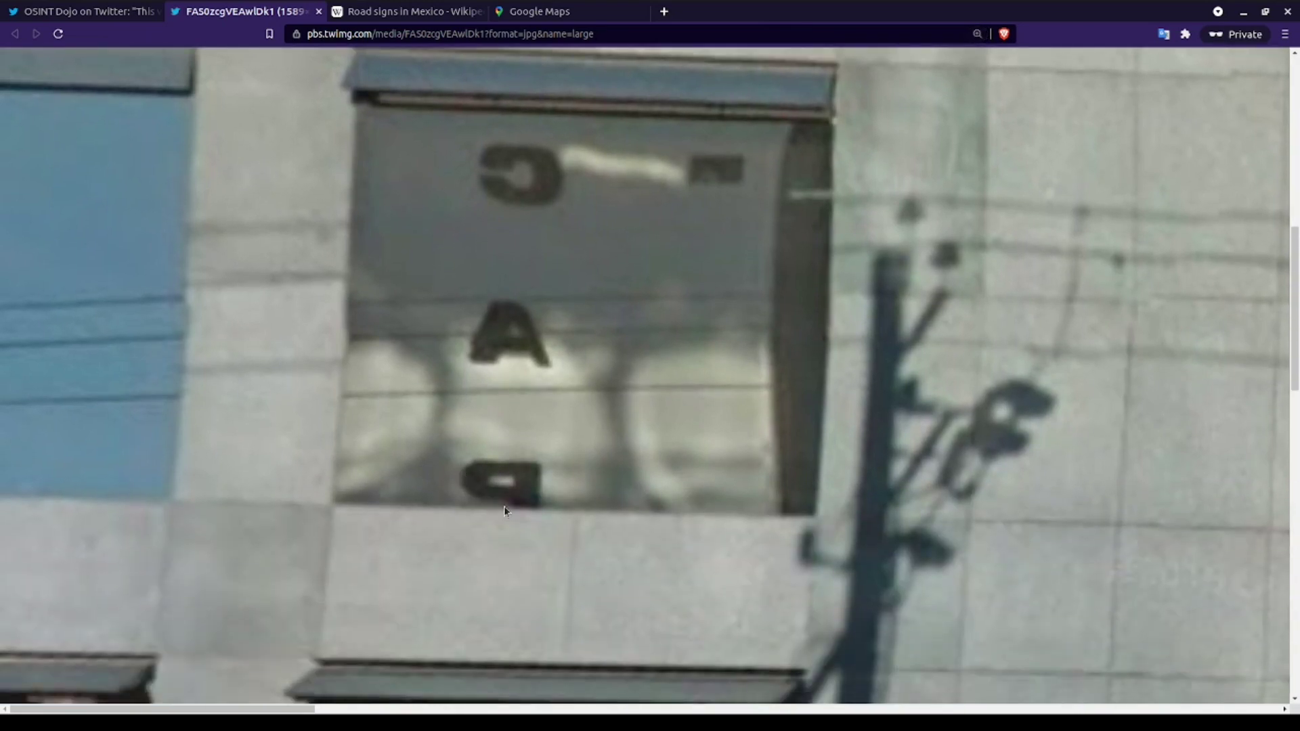
key("ctrl+minus")
key("ctrl+minus")
key("ctrl+minus")
key("ctrl+minus")
key("ctrl+minus")
key("ctrl+minus")
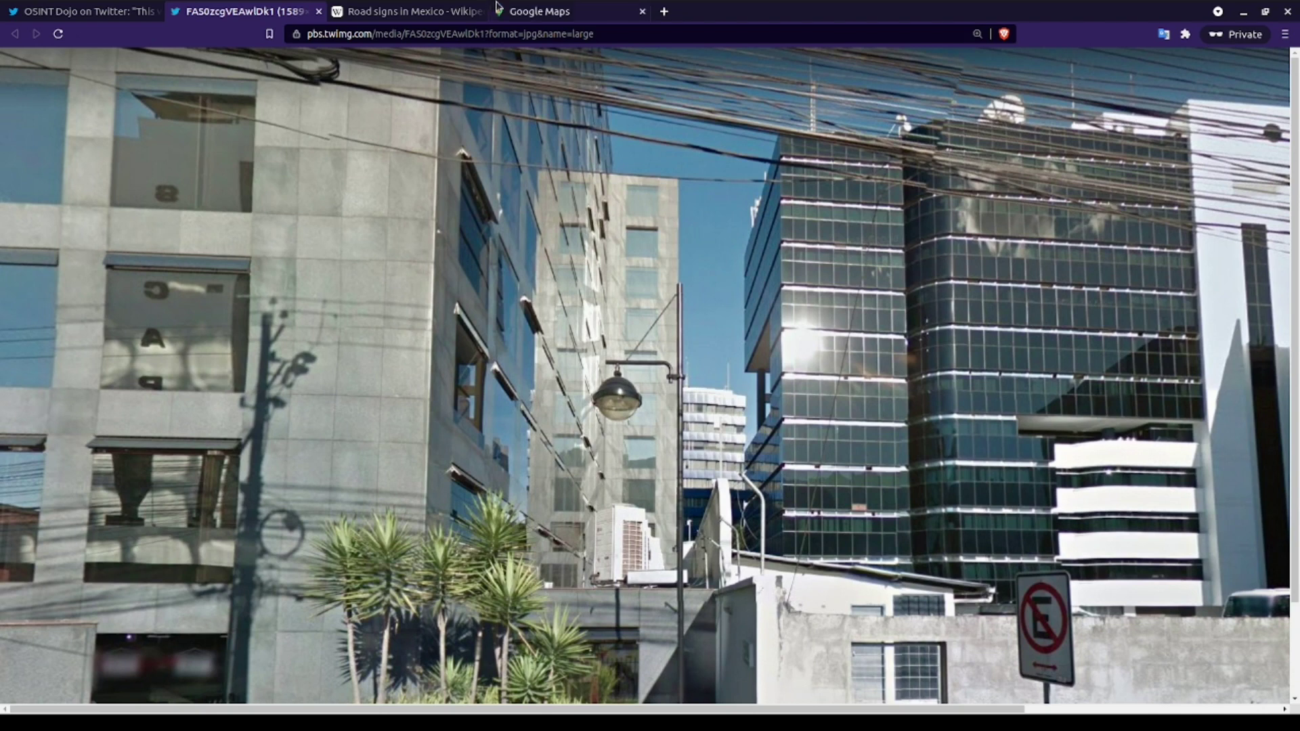
left_click(520, 13)
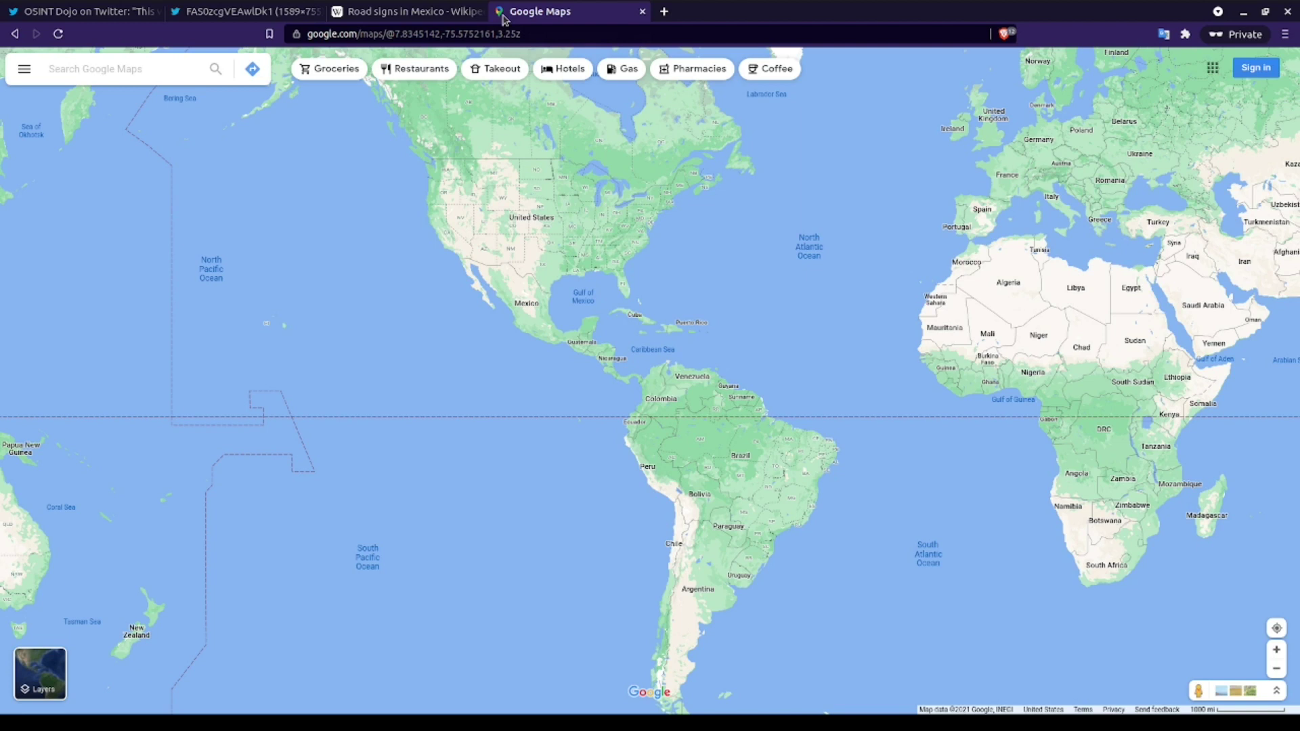
Step: Search the map for SACAP and check the Mexico SACAP school result
left_click(143, 68)
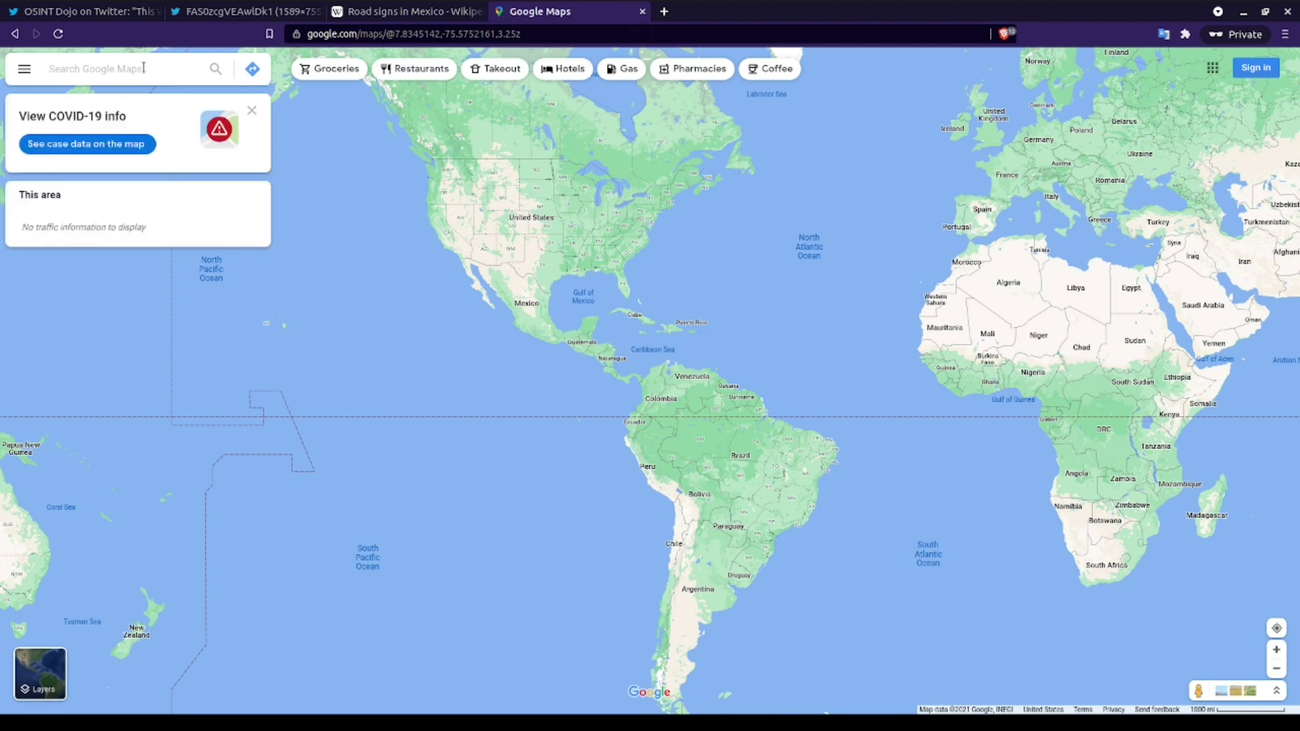
type("SACAP")
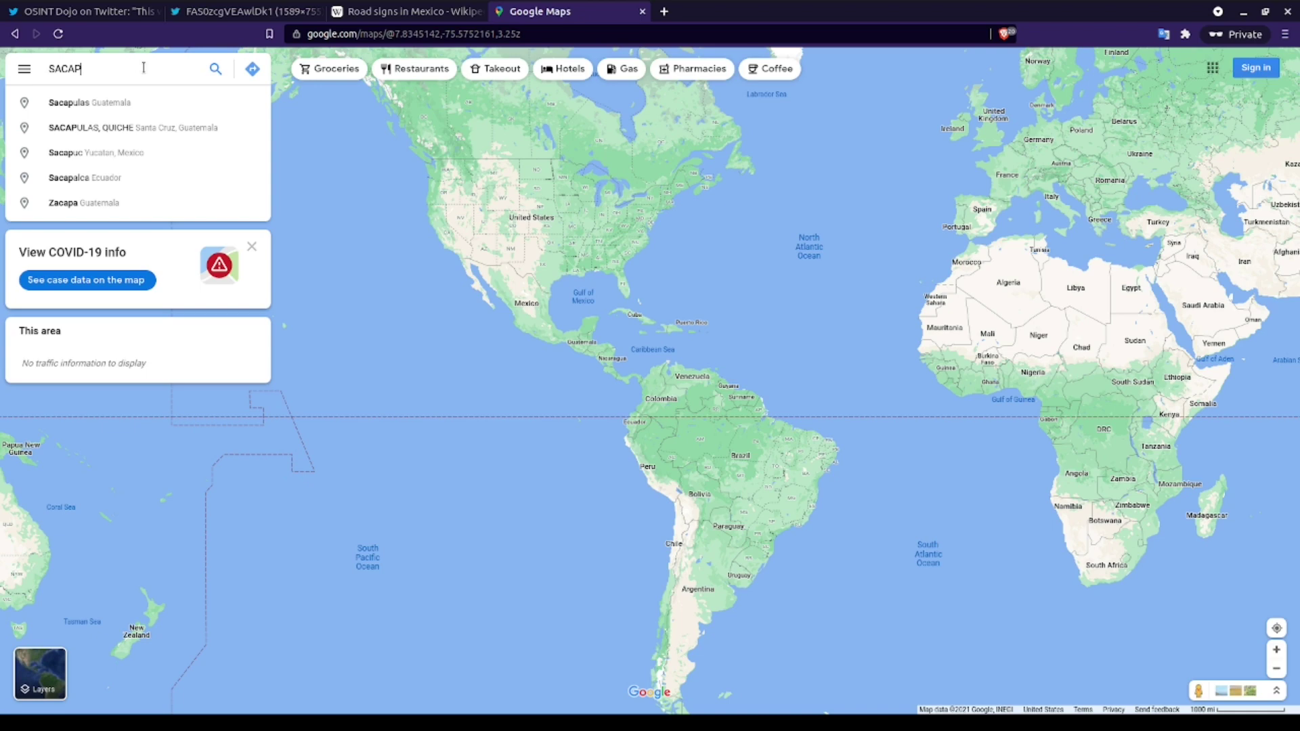
key("Return")
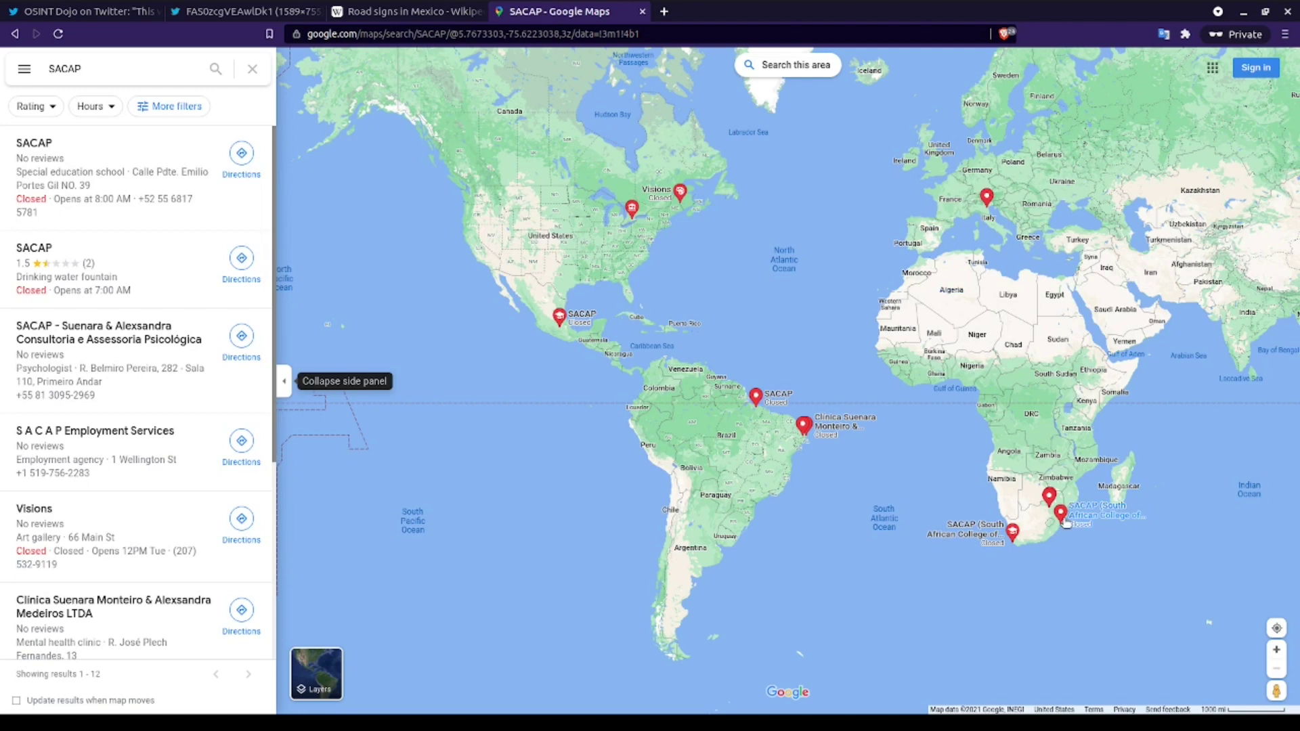
left_click(561, 319)
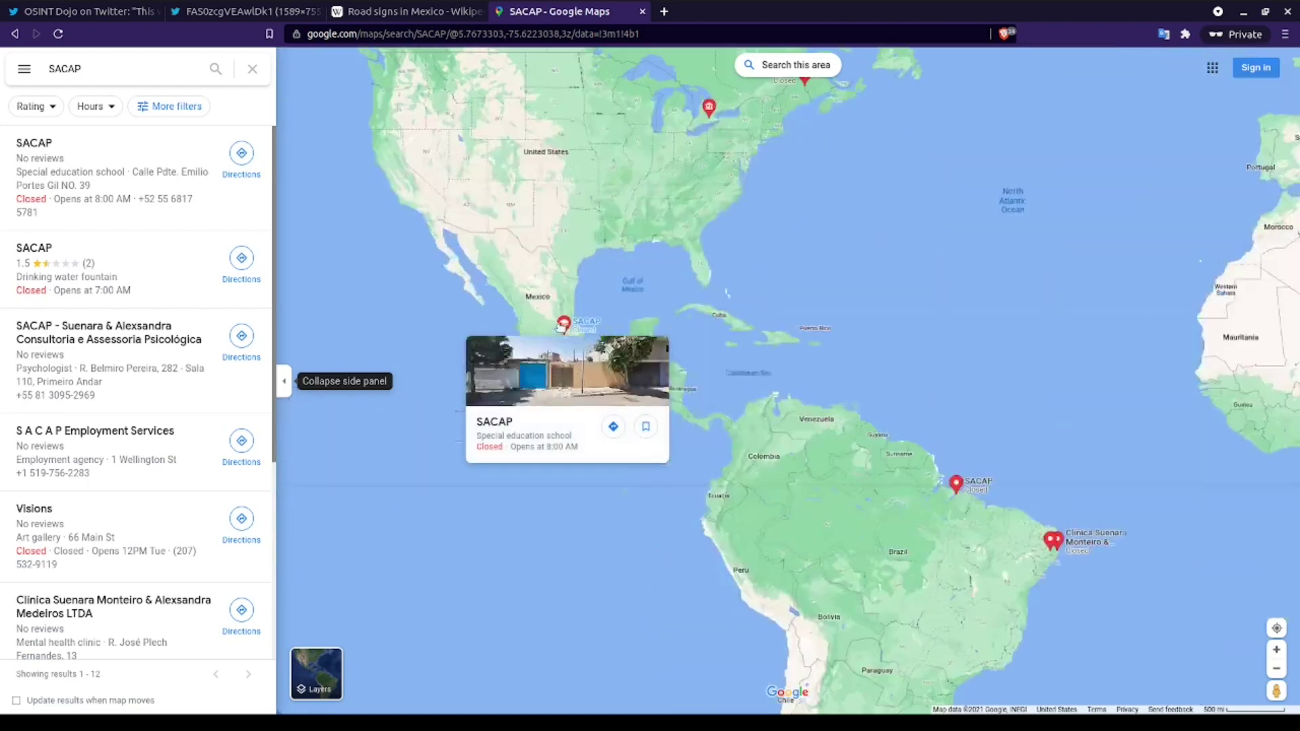
left_click(662, 499)
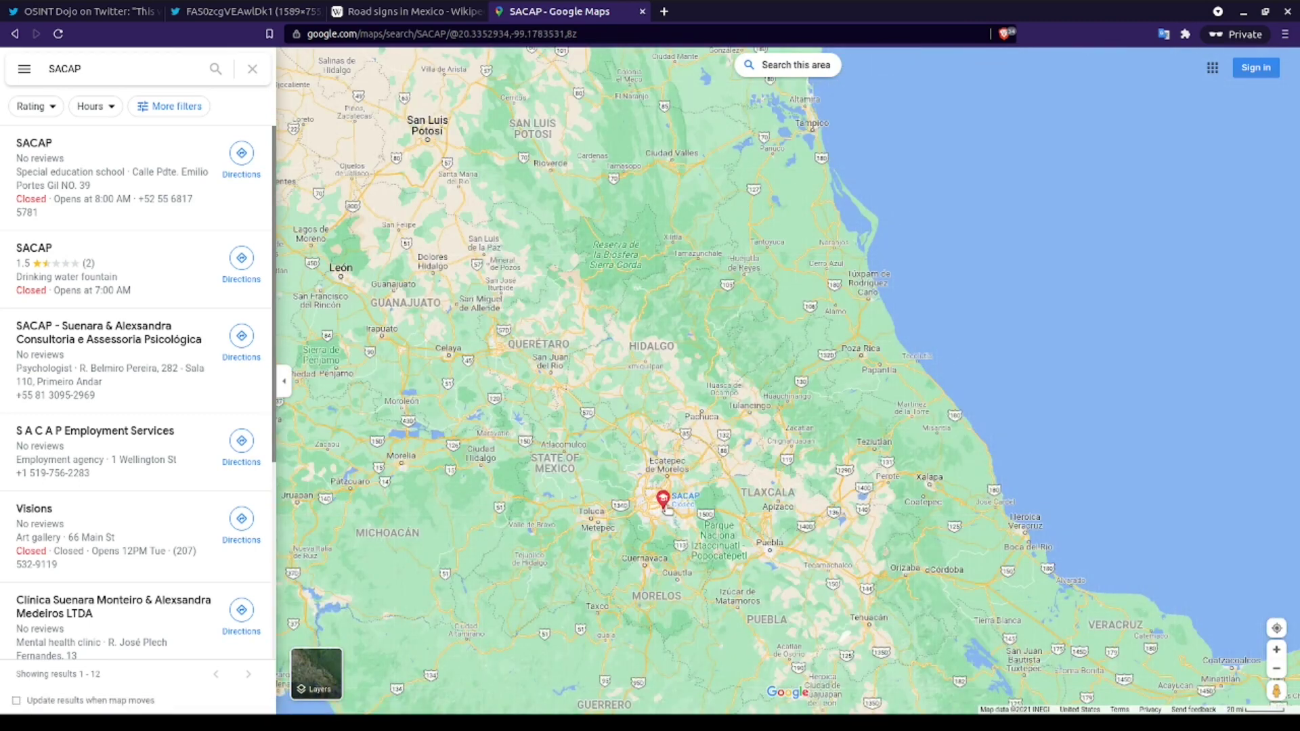
scroll(886, 399, "down", 5)
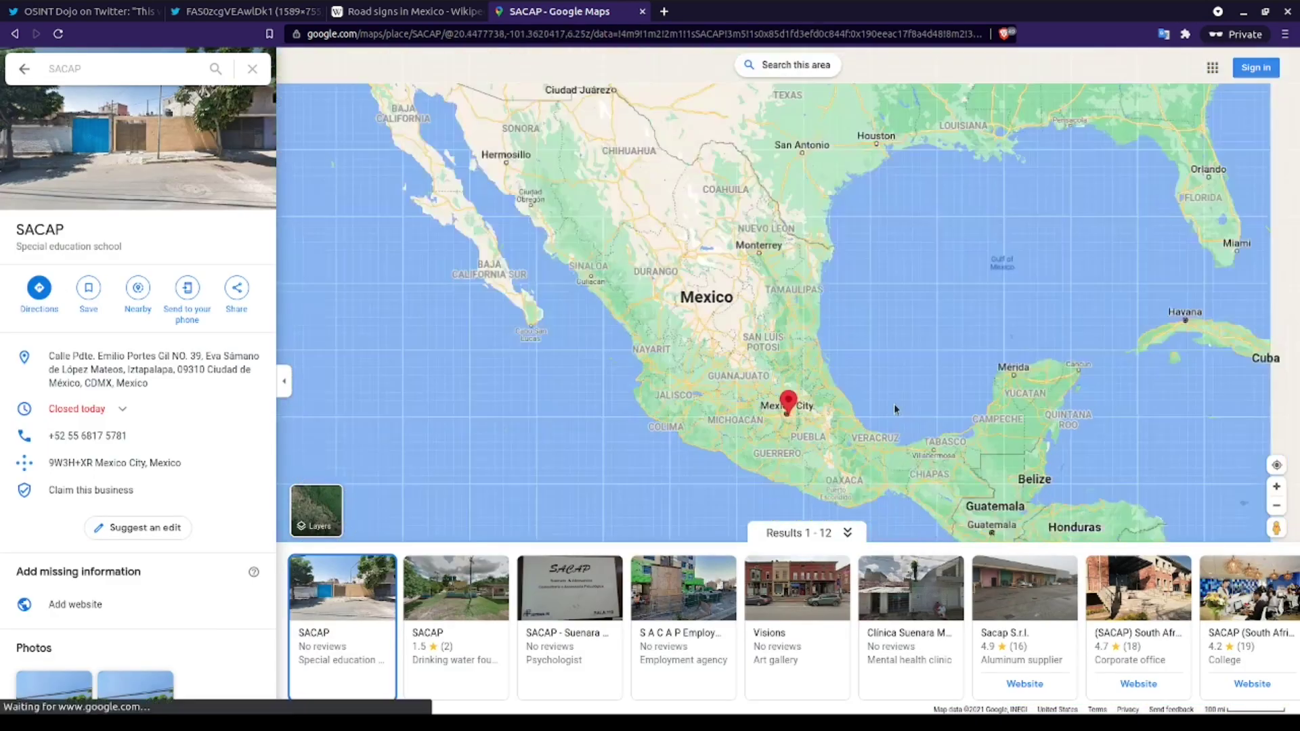
Step: View Street View down R. Belmiro Pereira at the Caruaru SACAP psychologist, then zoom back out
left_click_drag(1034, 381, 919, 276)
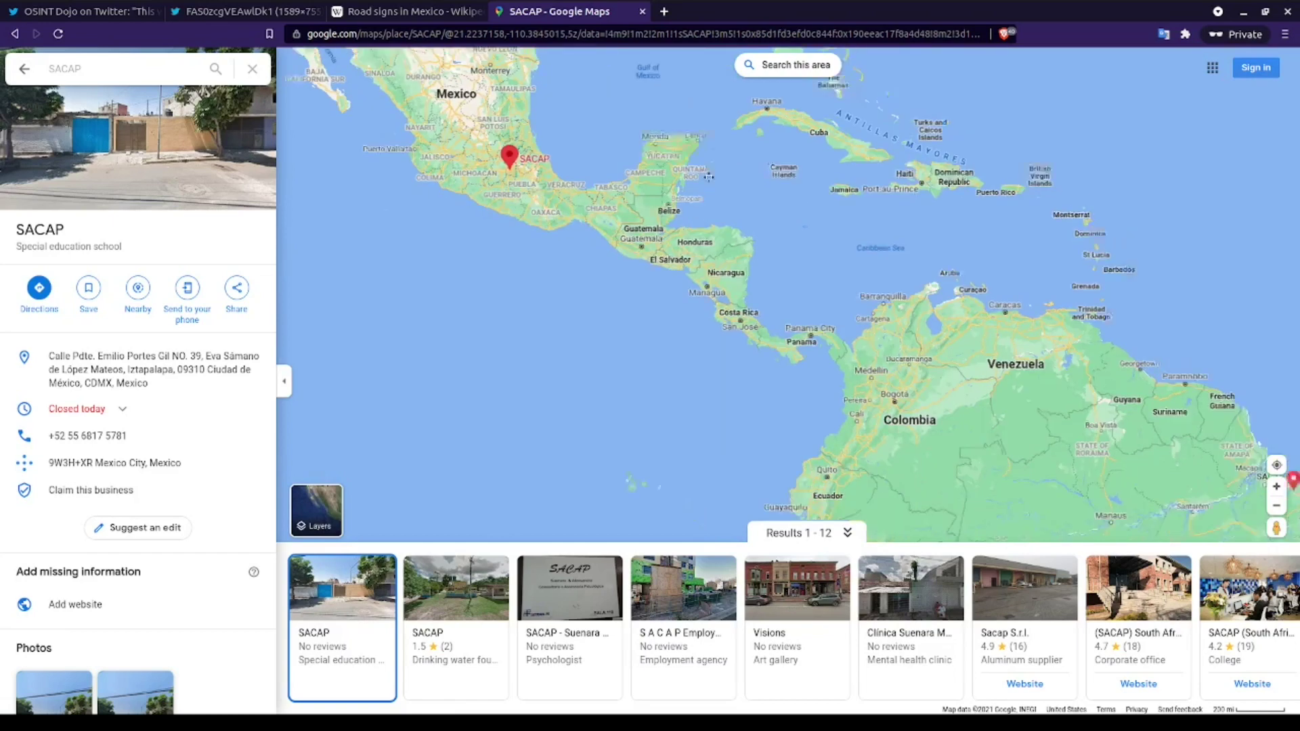
left_click_drag(1126, 387, 845, 202)
left_click(848, 192)
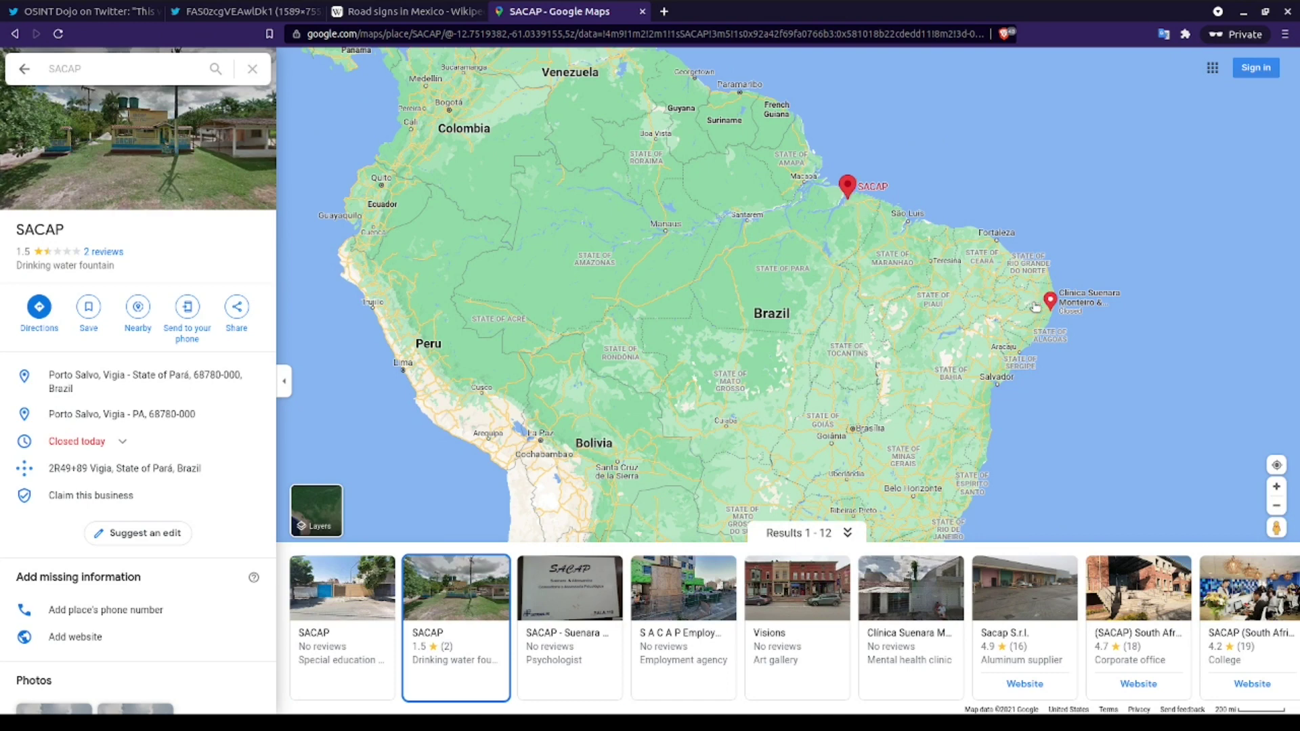
left_click(1036, 302)
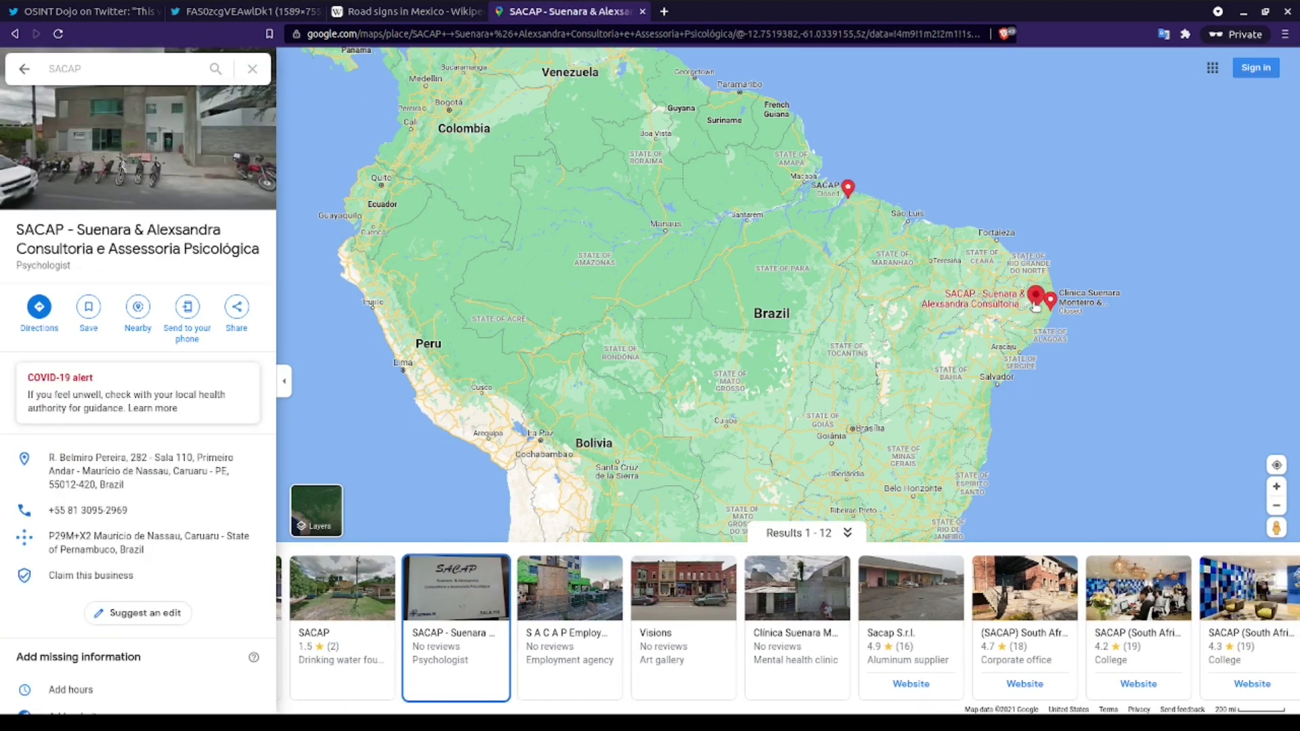
left_click(1036, 306)
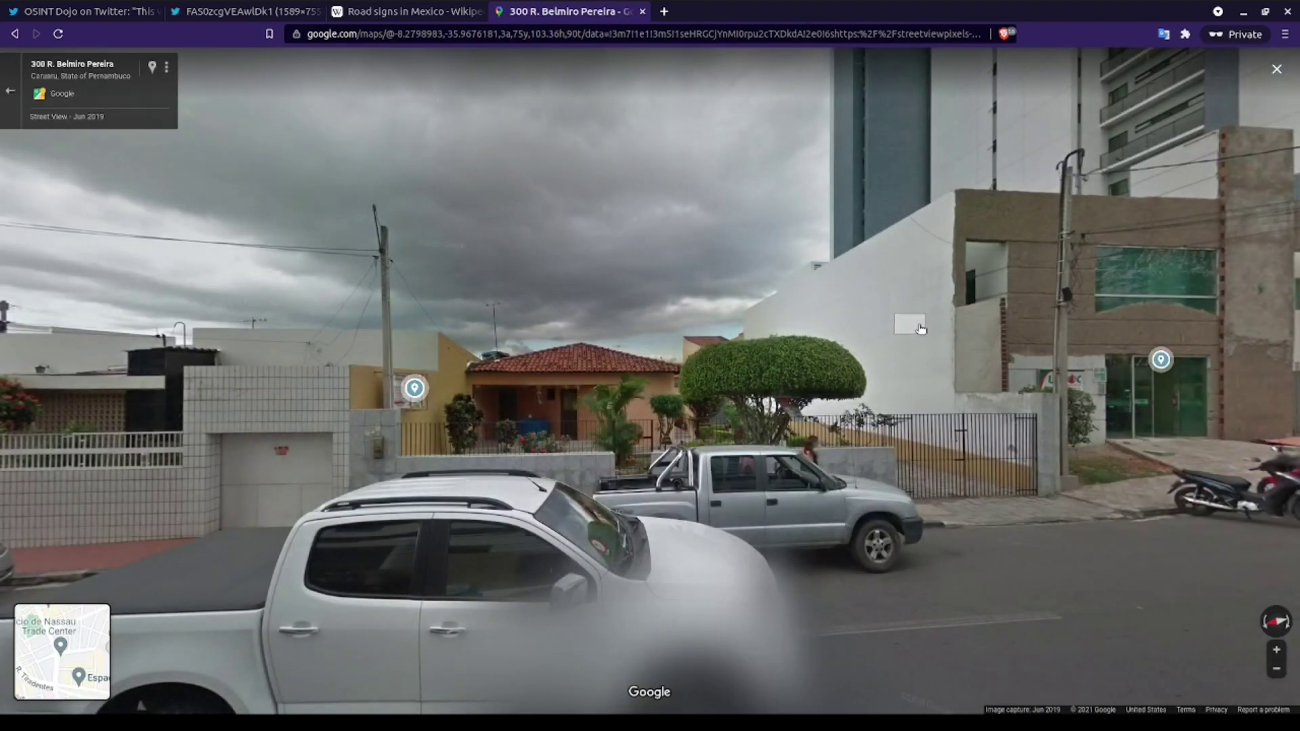
left_click_drag(990, 345, 704, 341)
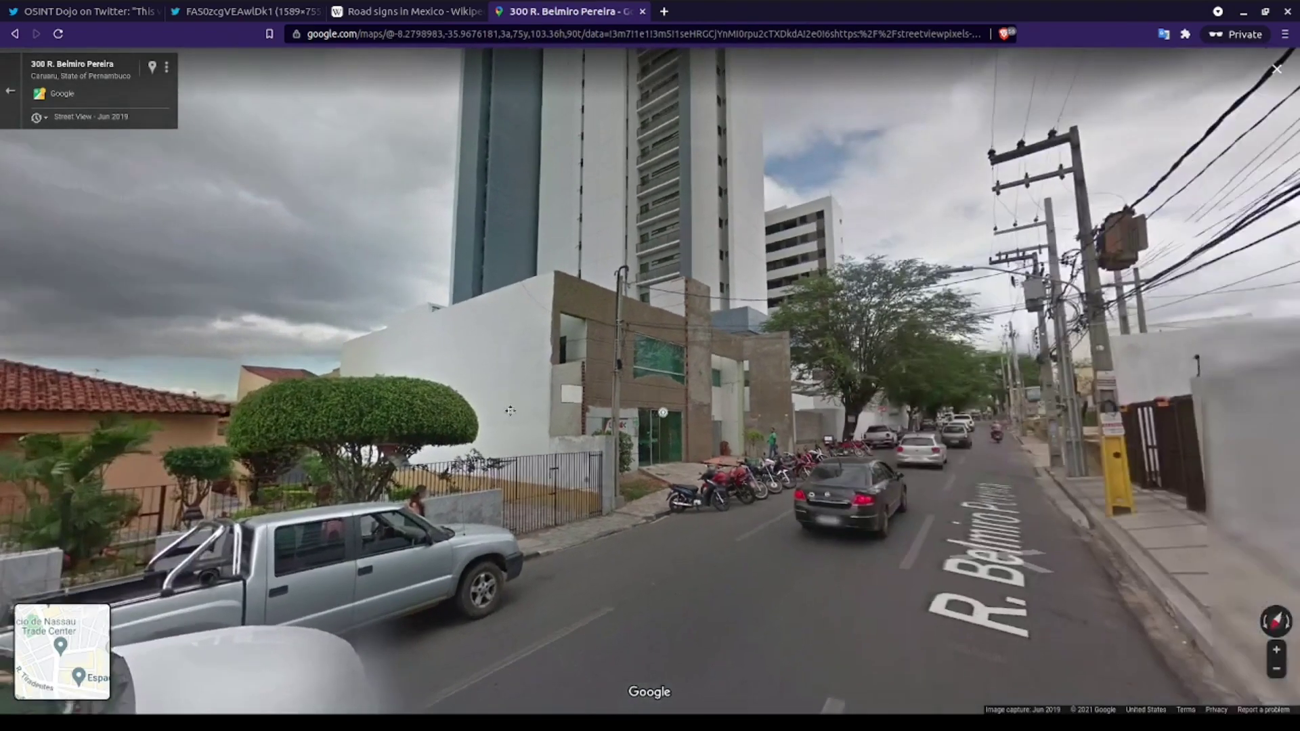
key("Escape")
scroll(704, 340, "down", 8)
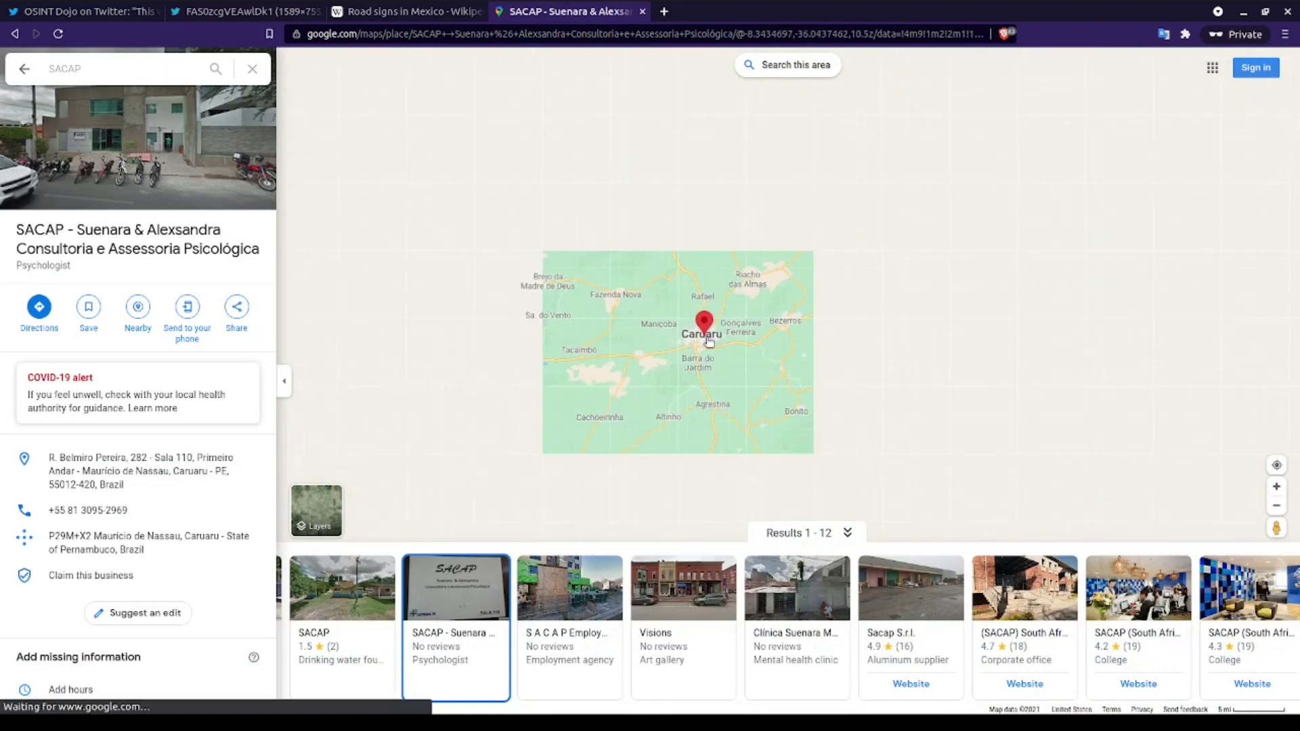
scroll(709, 342, "down", 5)
Step: Change the search to SECAP and check Street View beside the Bogotá SECAP office
left_click(58, 68)
type("E")
key("Return")
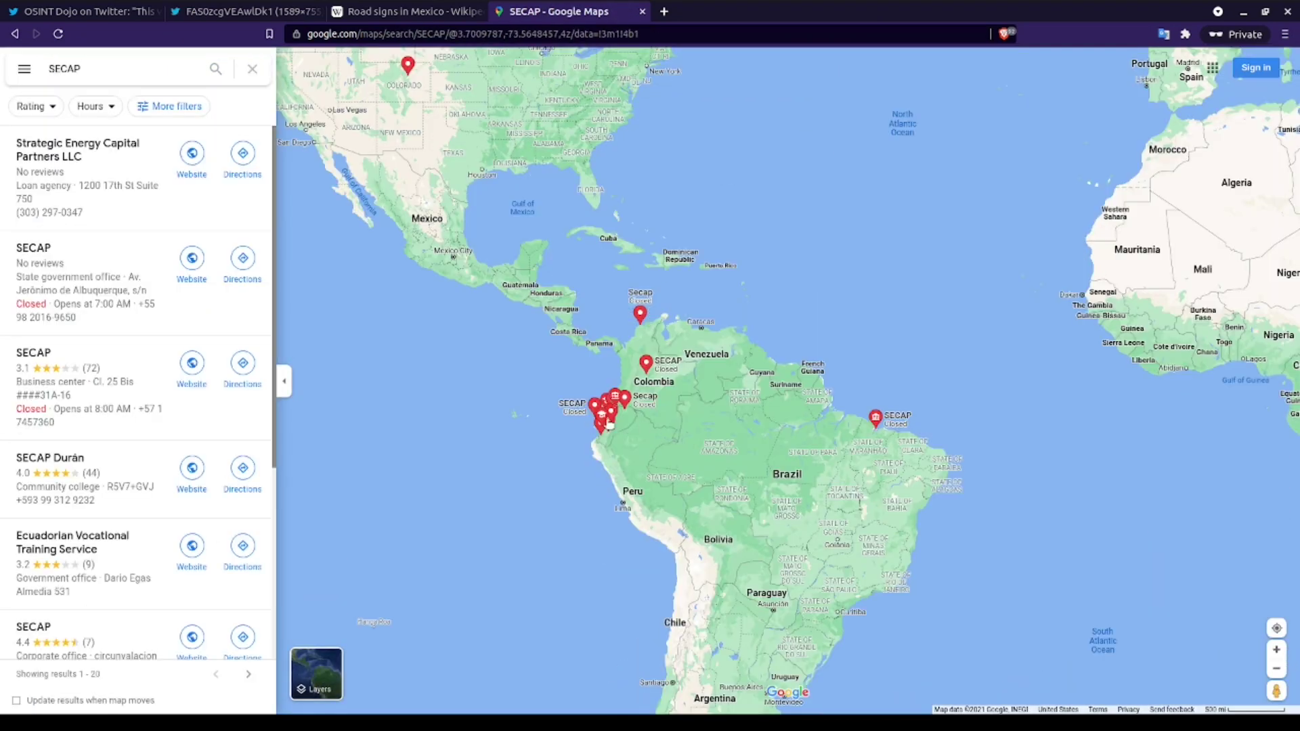
scroll(641, 313, "up", 3)
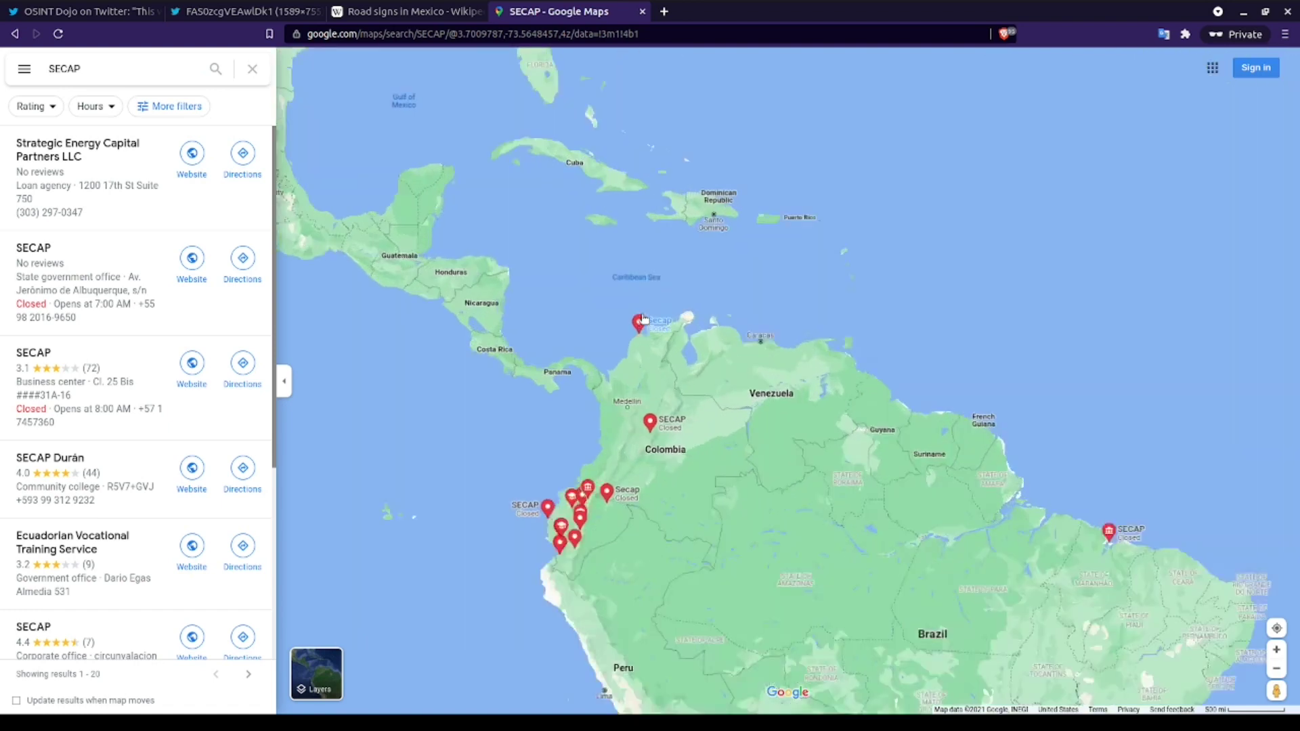
mouse_move(642, 349)
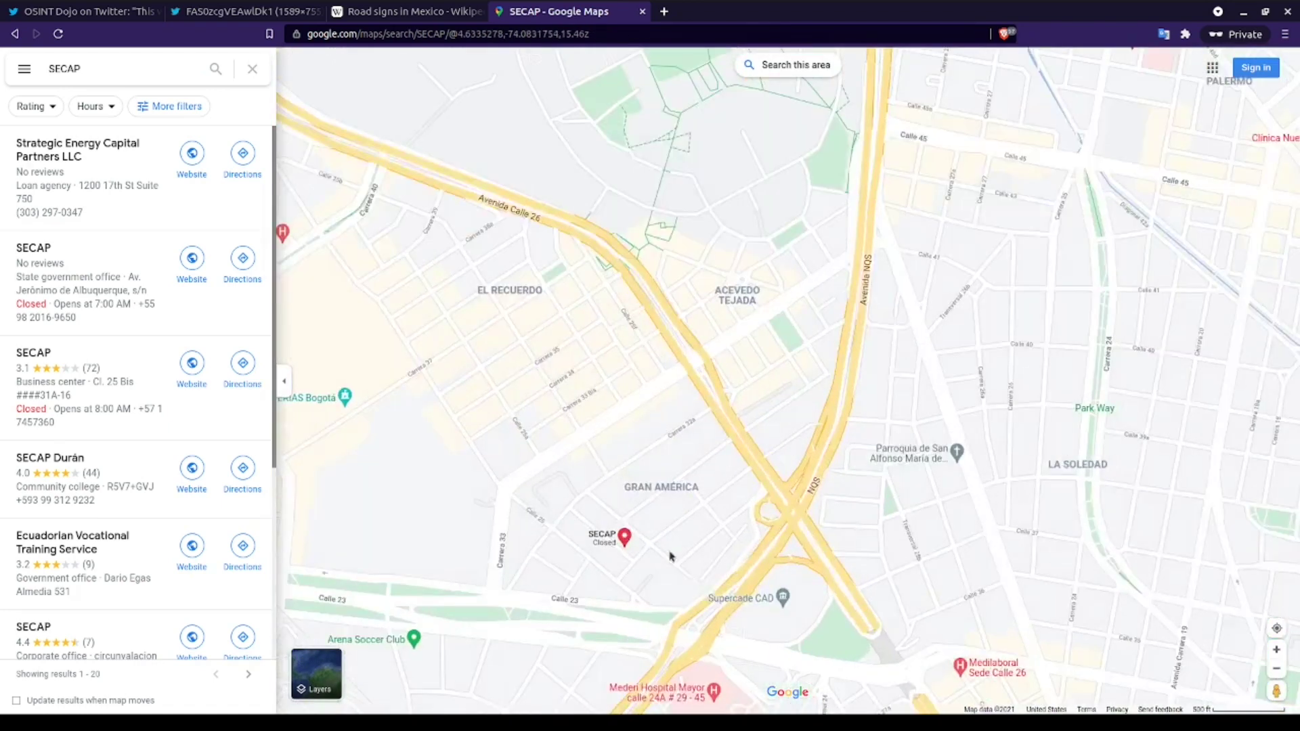
left_click_drag(667, 551, 692, 560)
left_click_drag(610, 511, 611, 511)
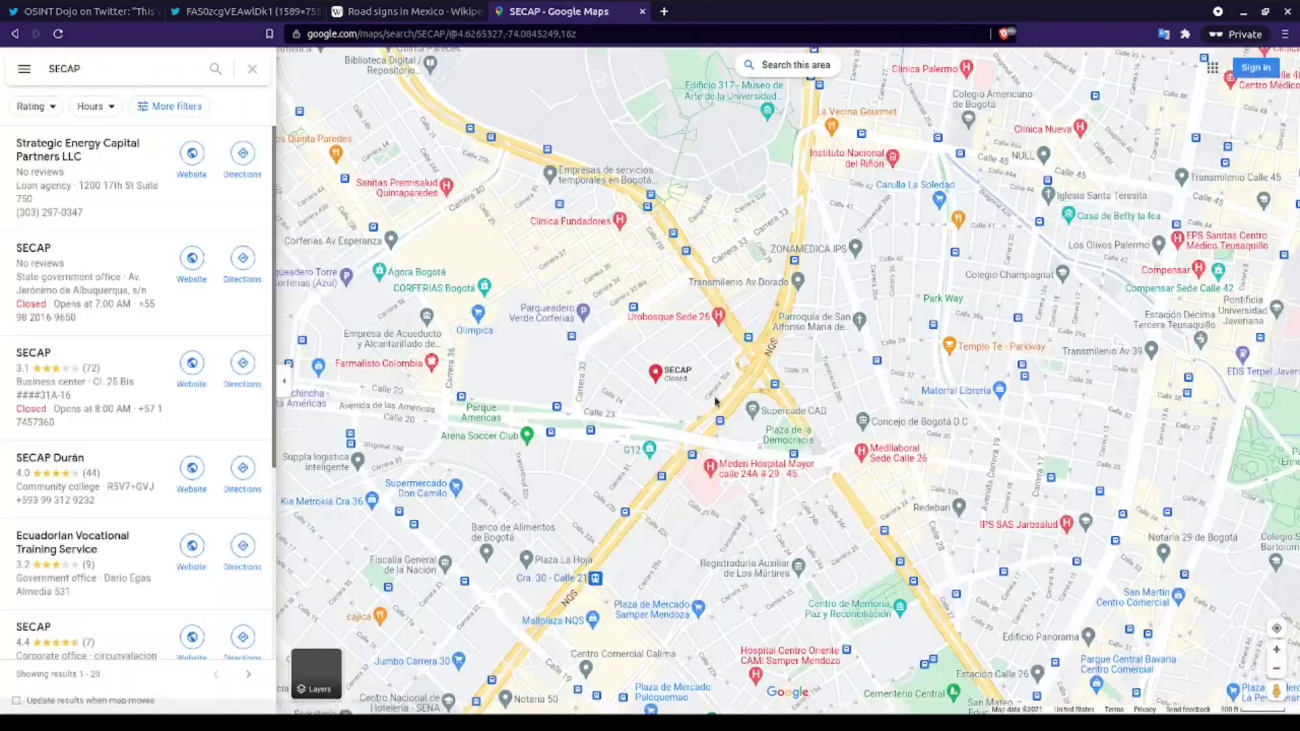
Step: Move to the Quito SECAP offices and enter Street View on Av. 6 de Diciembre
scroll(716, 401, "down", 10)
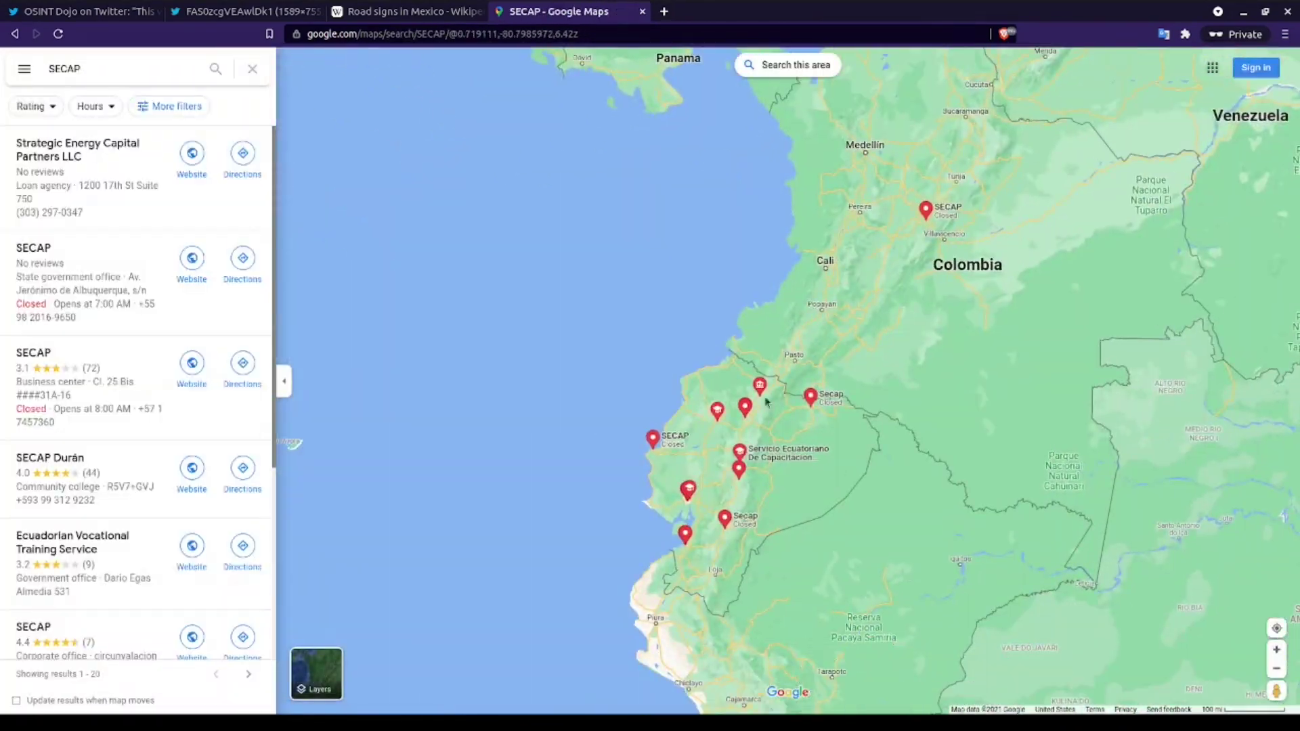
mouse_move(761, 387)
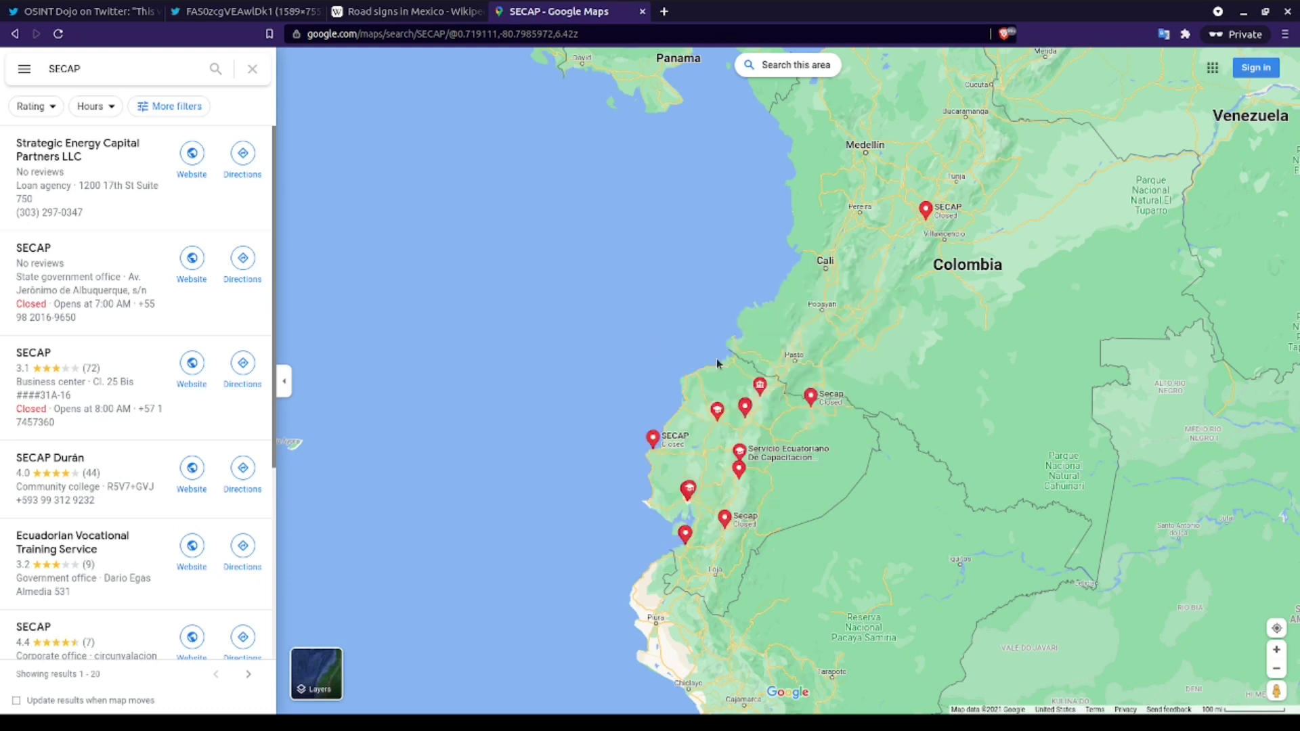
scroll(761, 401, "up", 4)
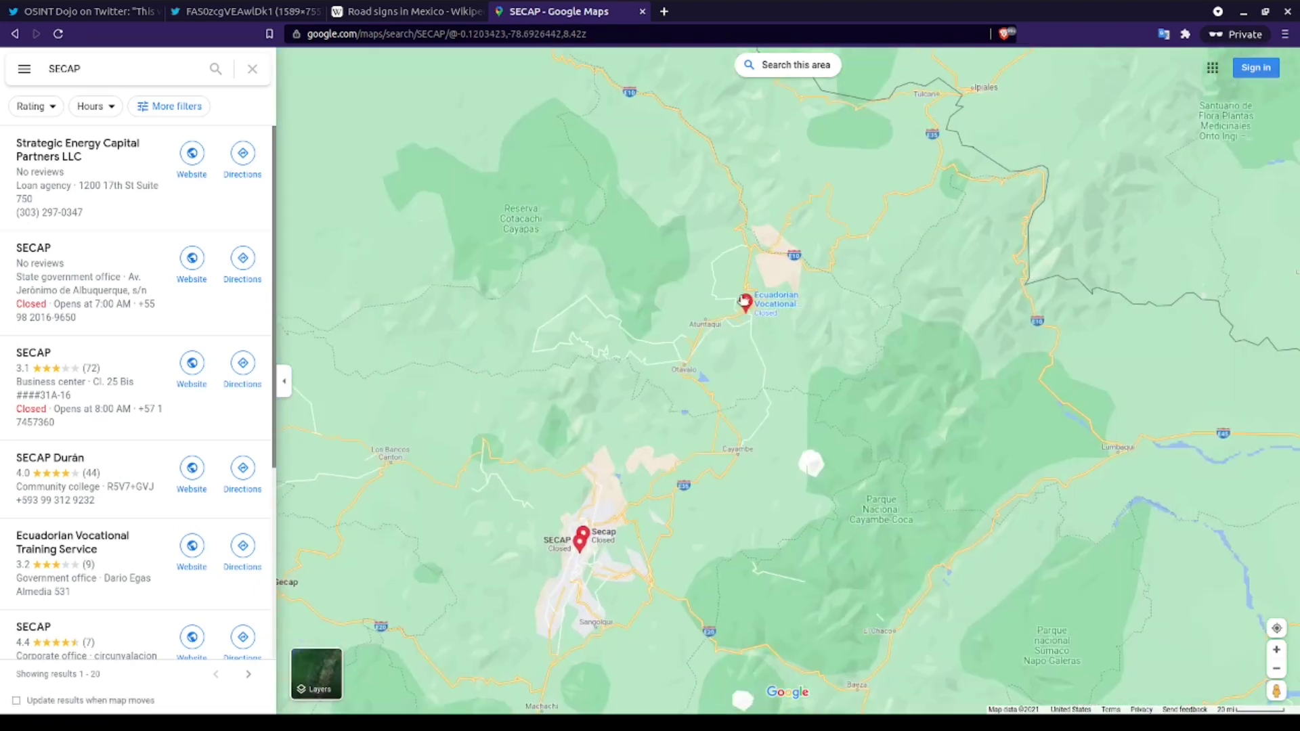
scroll(744, 300, "up", 8)
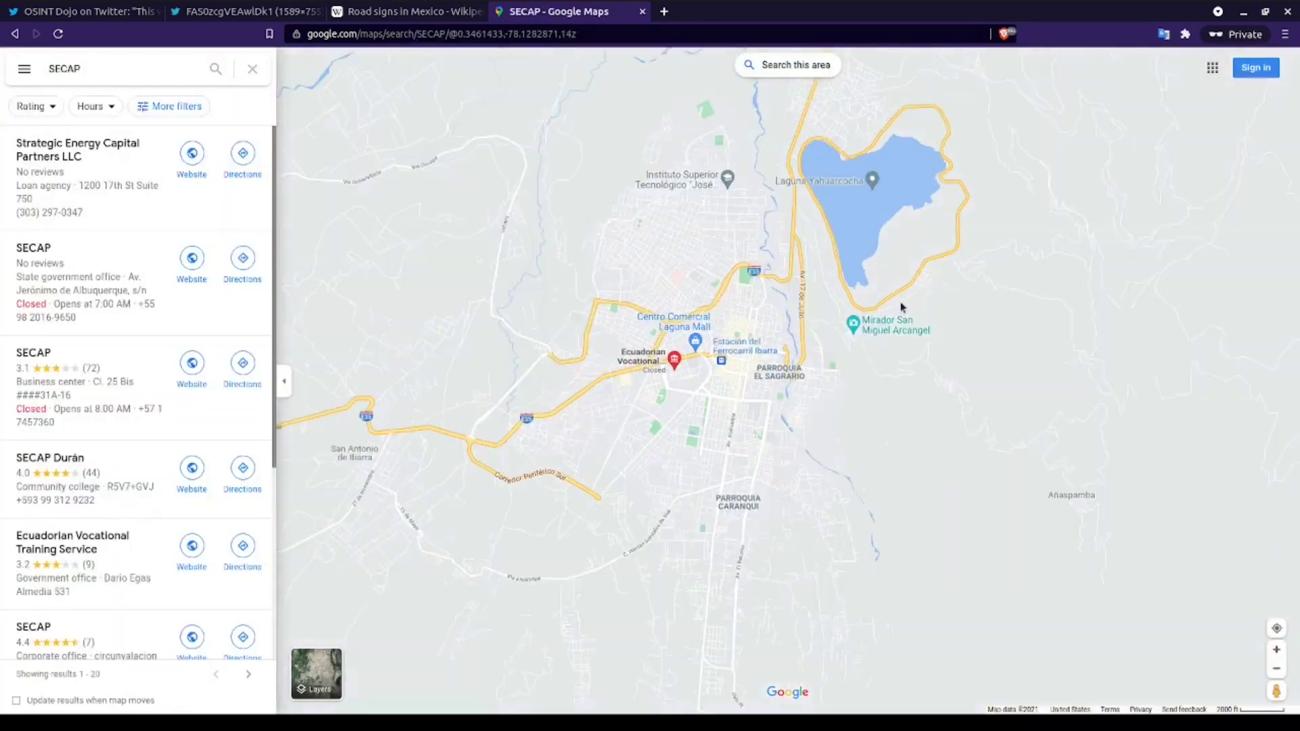
scroll(755, 414, "down", 5)
scroll(990, 444, "up", 2)
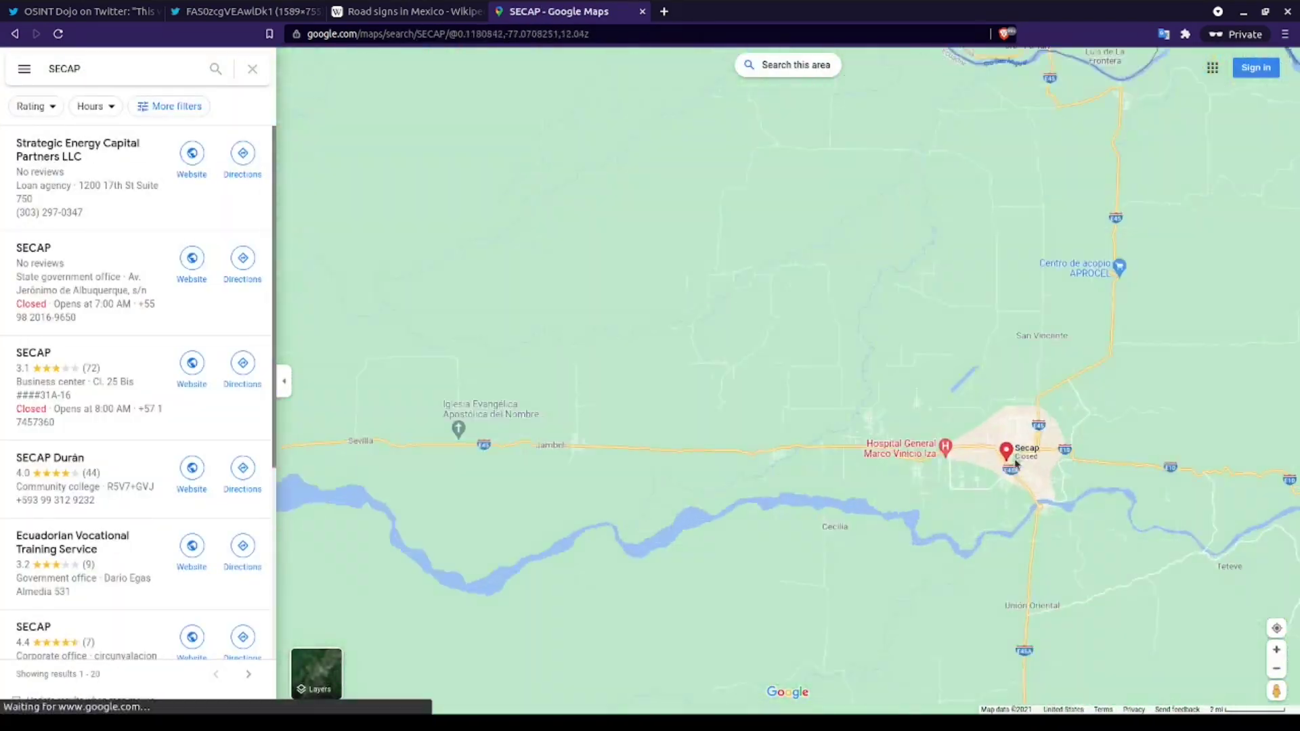
scroll(1018, 461, "up", 5)
left_click(1276, 690)
left_click(639, 477)
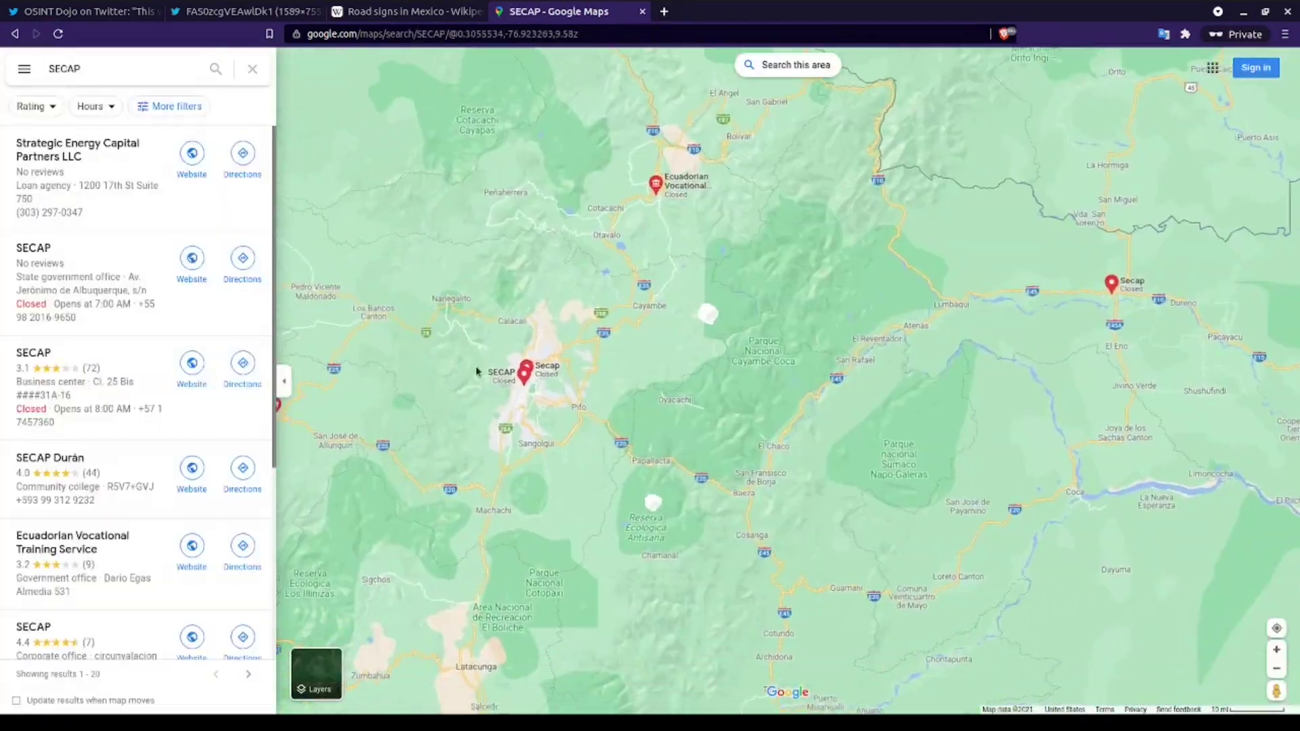
scroll(690, 423, "up", 5)
left_click_drag(1276, 691, 856, 407)
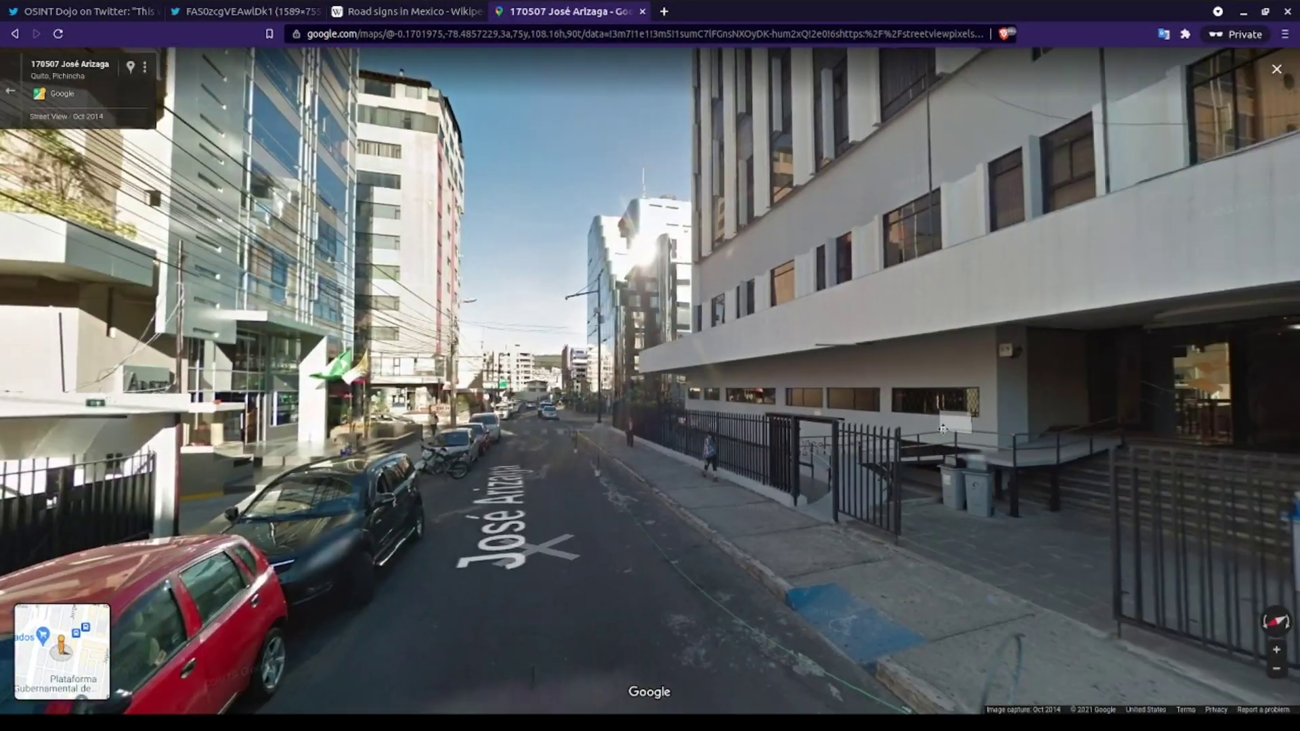
Step: Look around the Quito block toward the tall towers and José Arizaga, then return to the map
left_click_drag(942, 429, 352, 411)
left_click_drag(1149, 426, 953, 425)
left_click_drag(1181, 477, 516, 478)
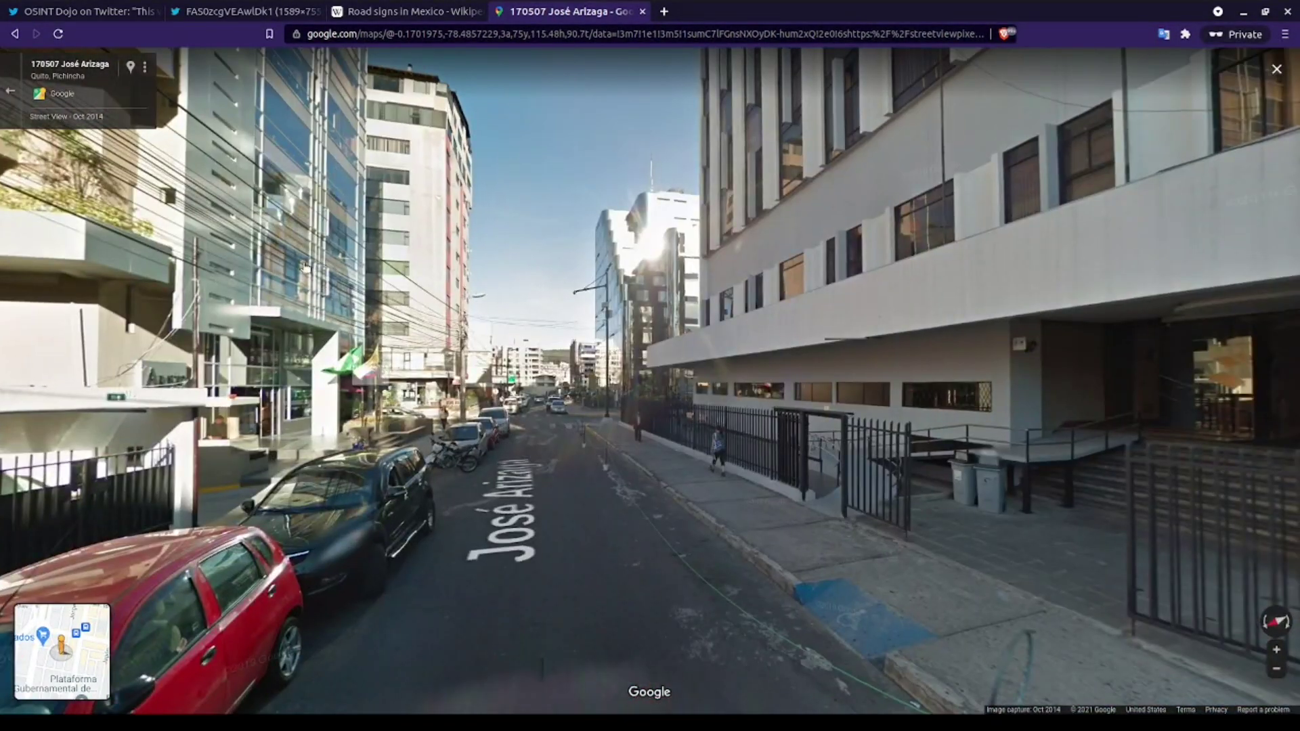
left_click(11, 94)
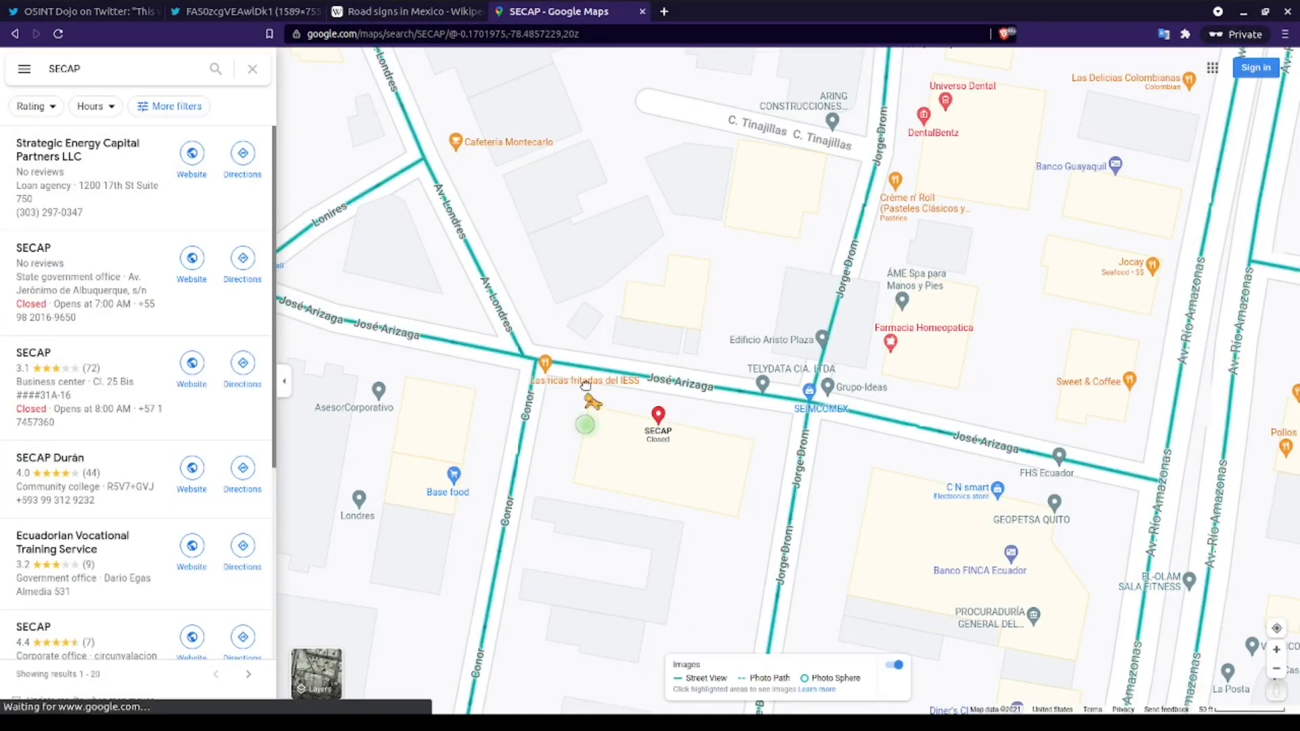
Step: Enter Street View on José Arizaga beside SECAP and tilt up to the tall Conor building
left_click(527, 385)
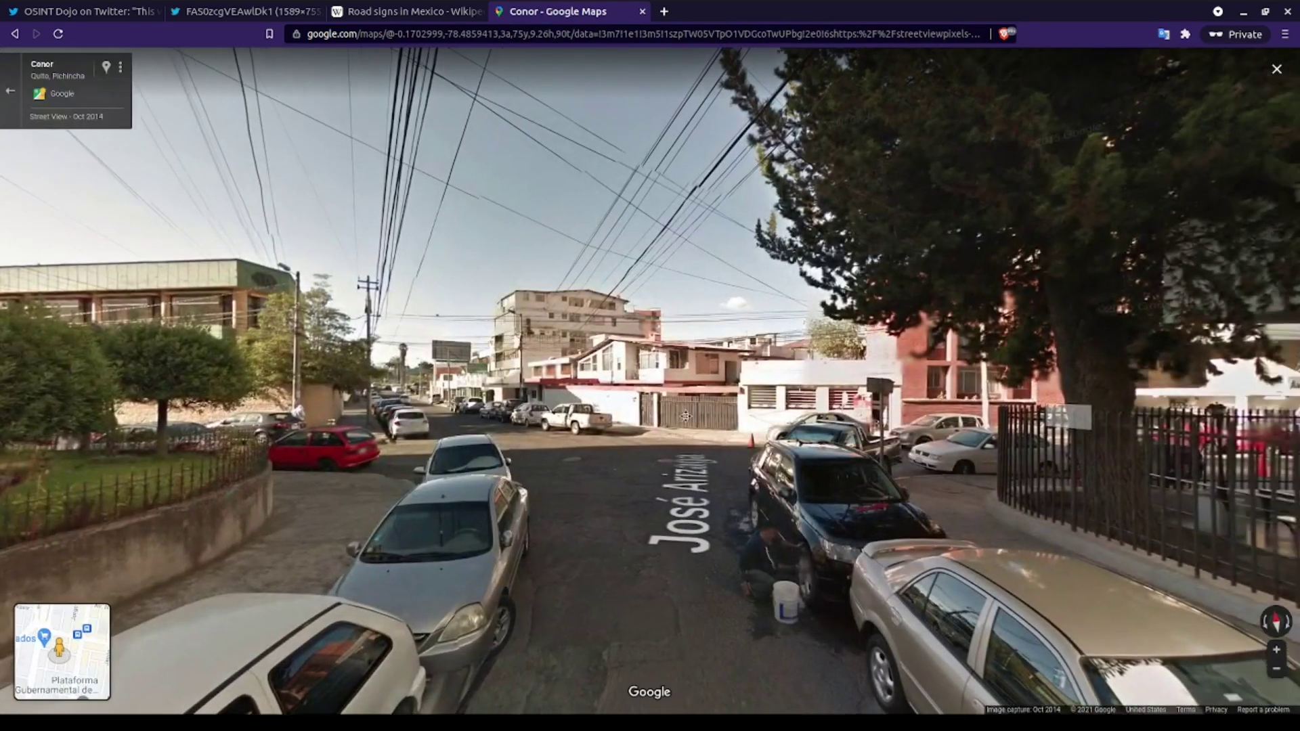
left_click_drag(677, 417, 100, 416)
left_click_drag(778, 470, 398, 401)
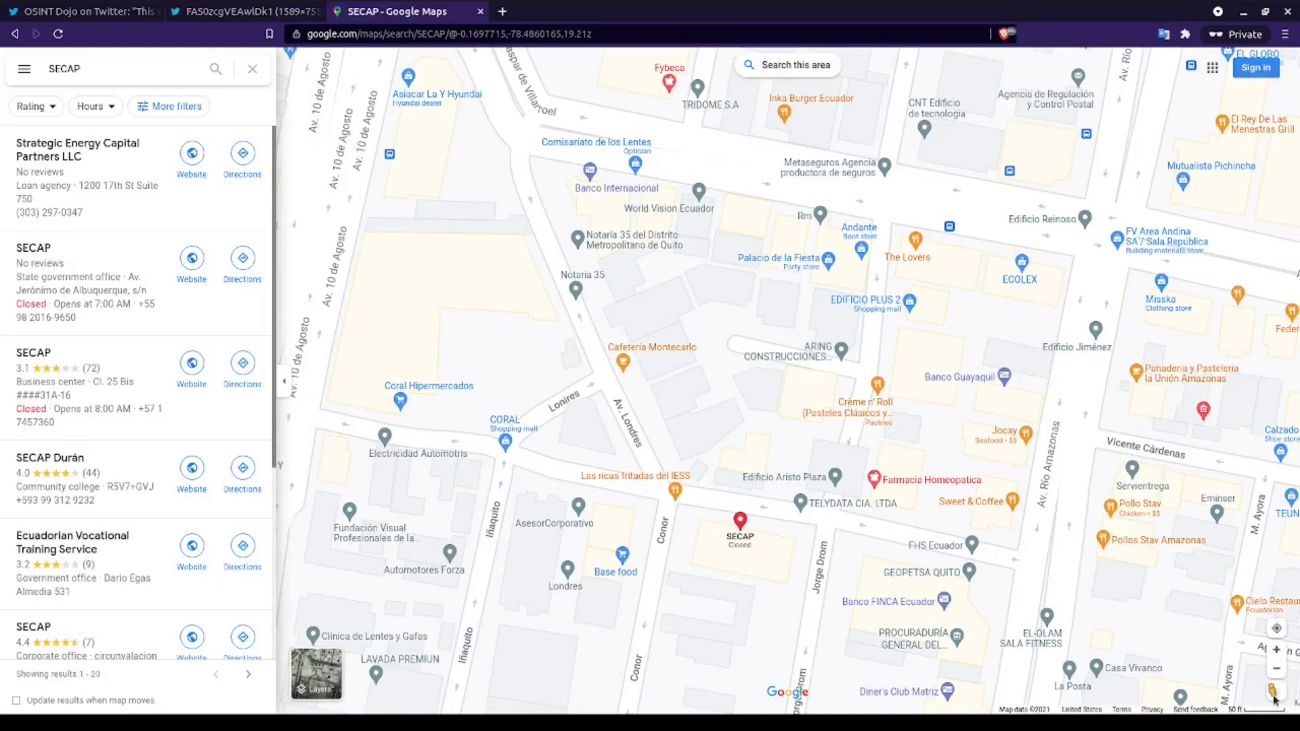
left_click_drag(842, 503, 787, 476)
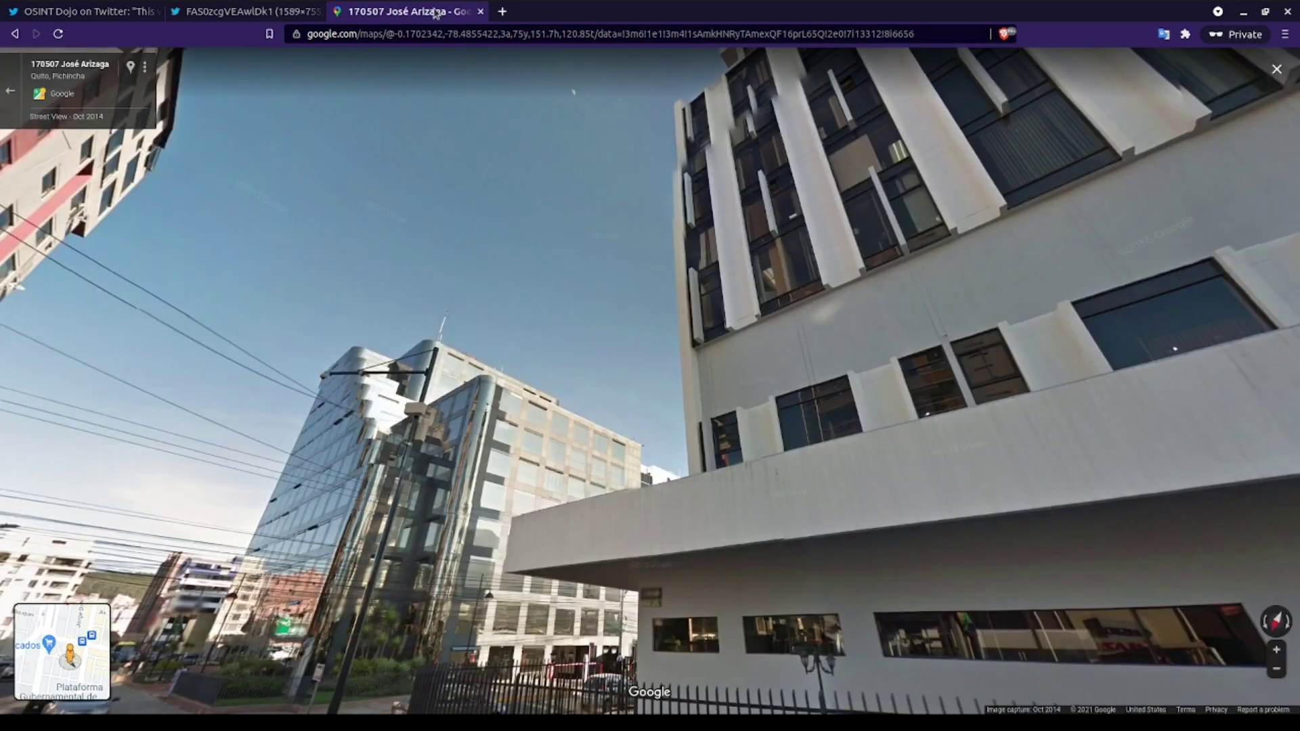
Step: Walk from José Arizaga along Jorge Drom to the glass office block's gated garage entrance
left_click_drag(391, 454, 739, 289)
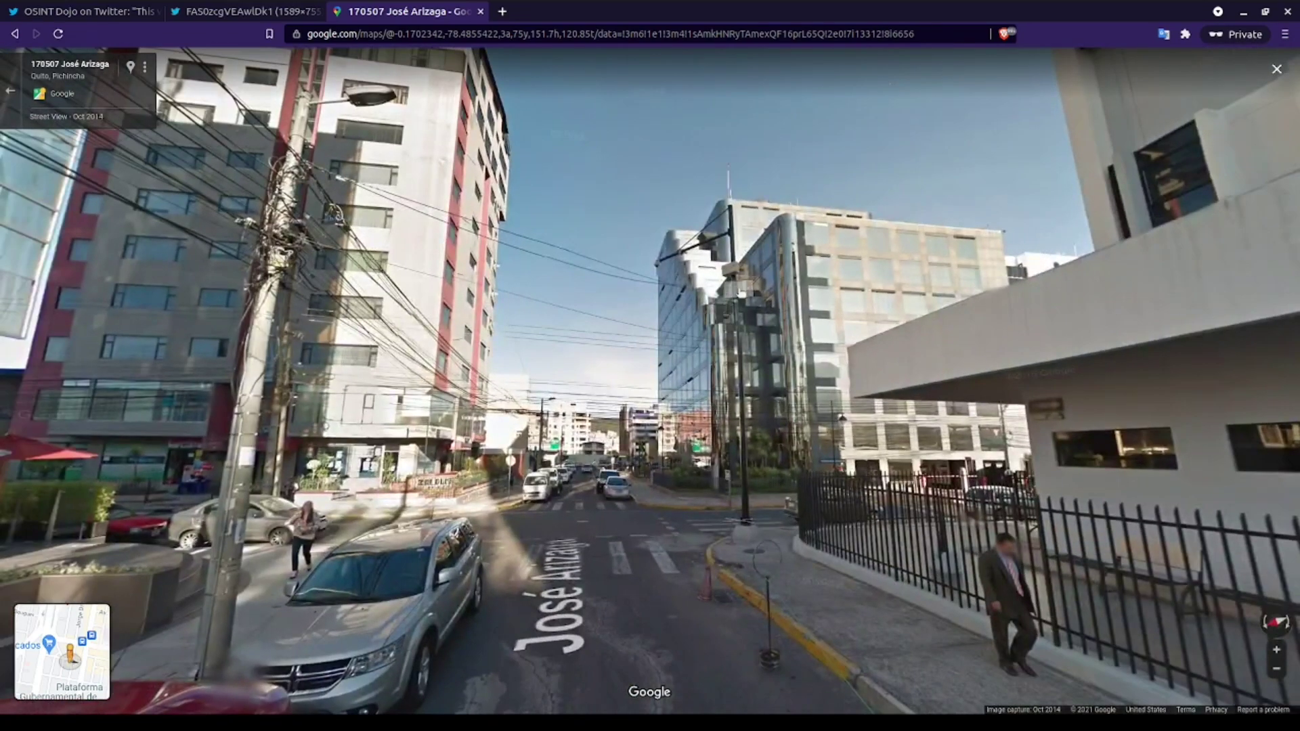
left_click(744, 553)
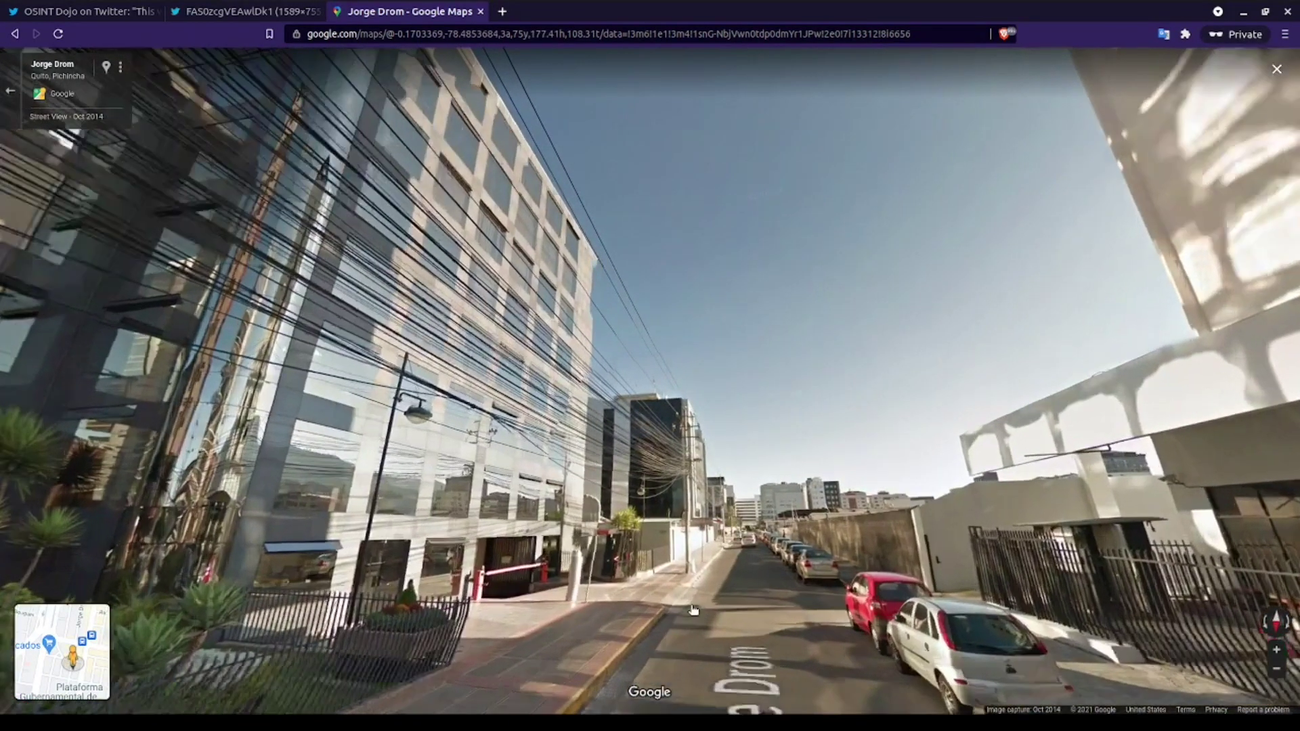
left_click(692, 610)
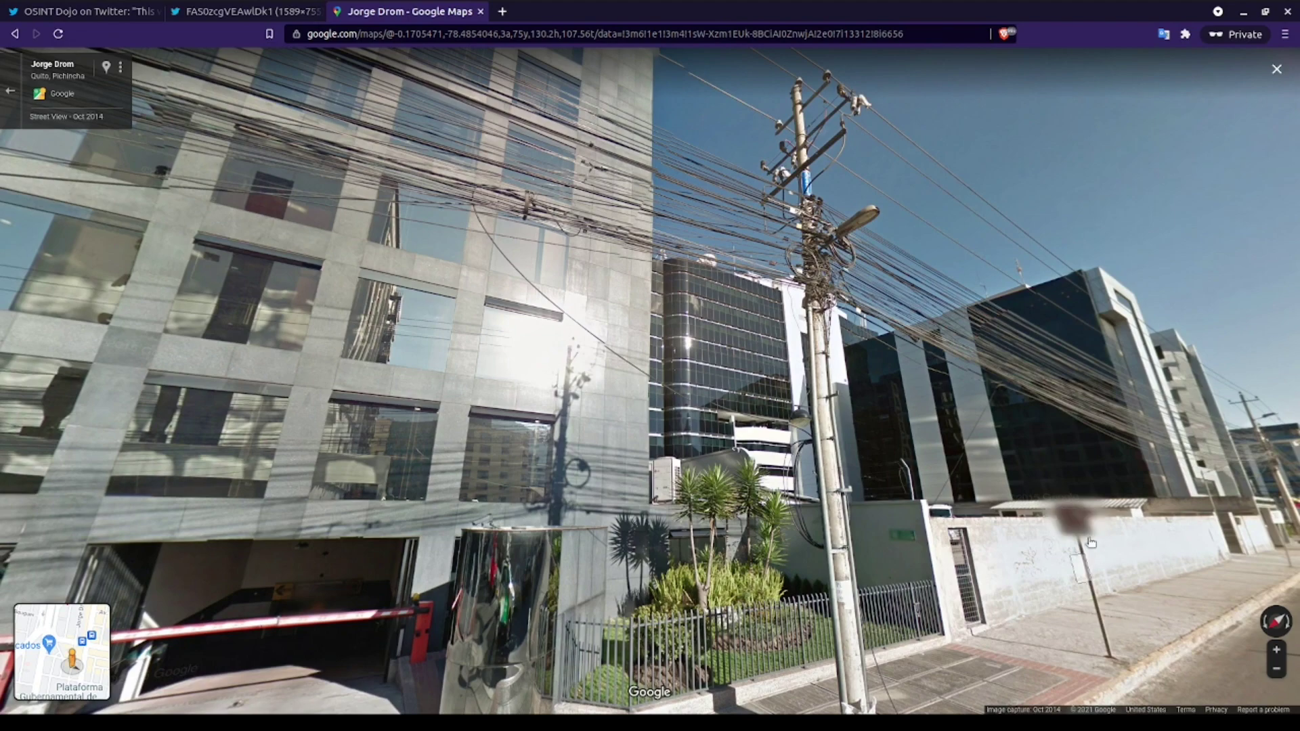
left_click(465, 465)
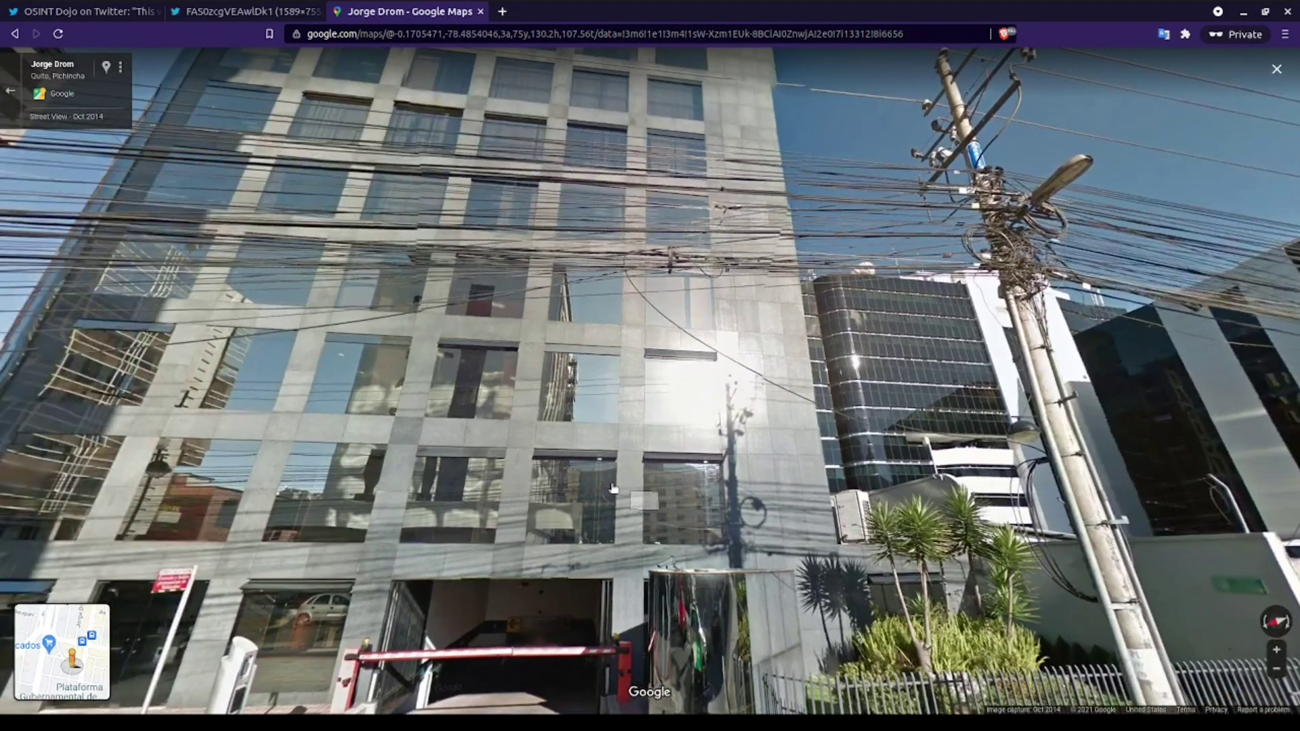
left_click_drag(593, 348, 677, 81)
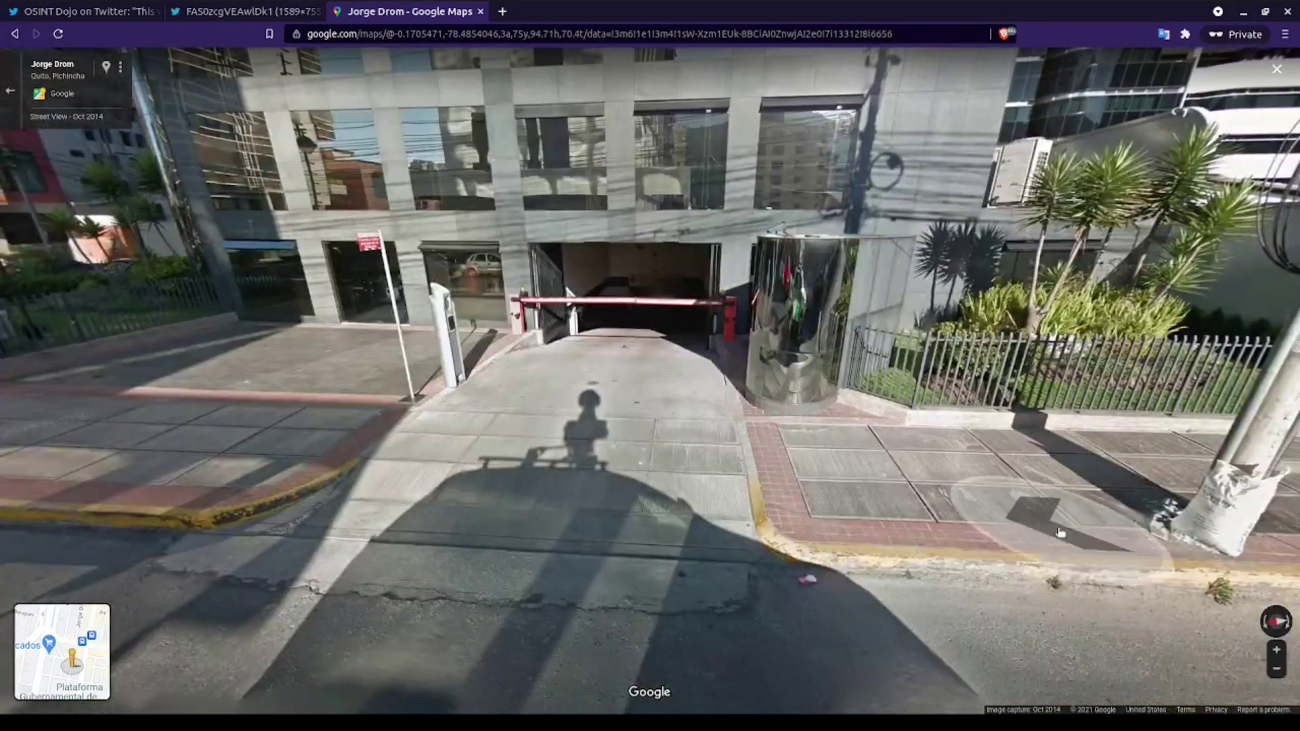
left_click(790, 467)
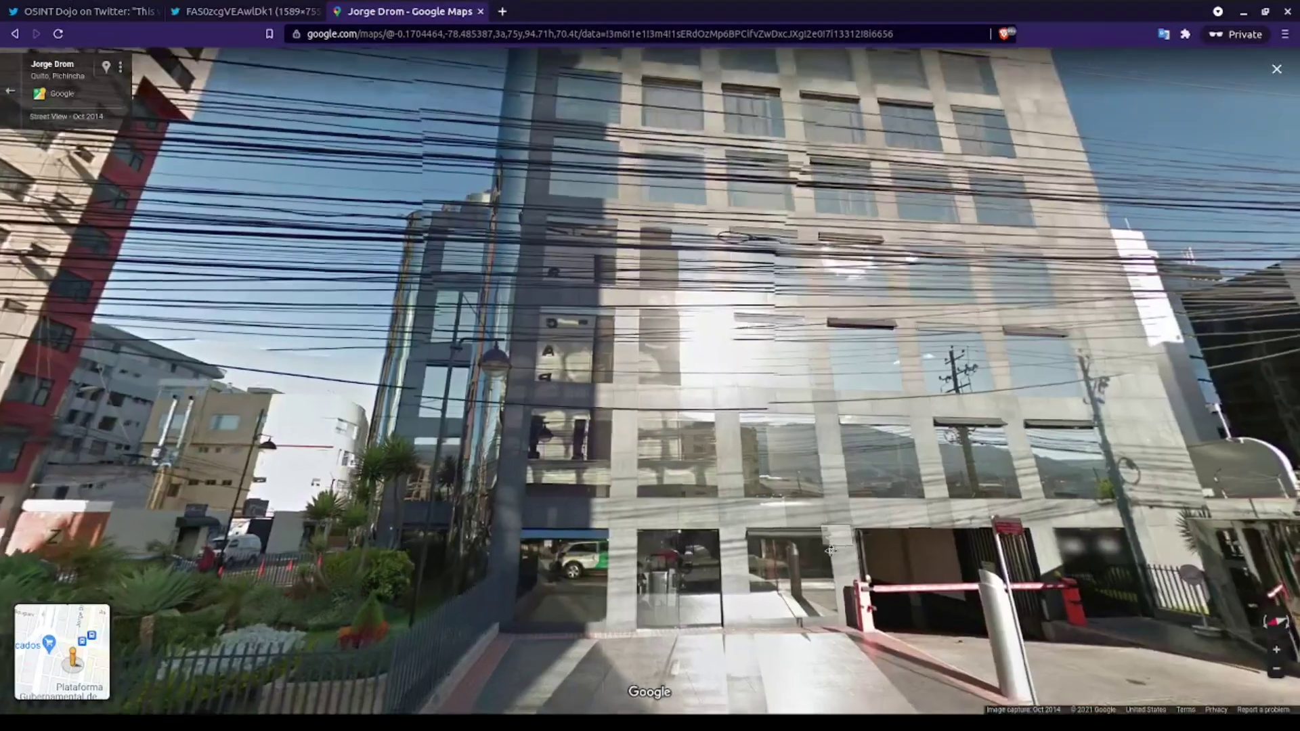